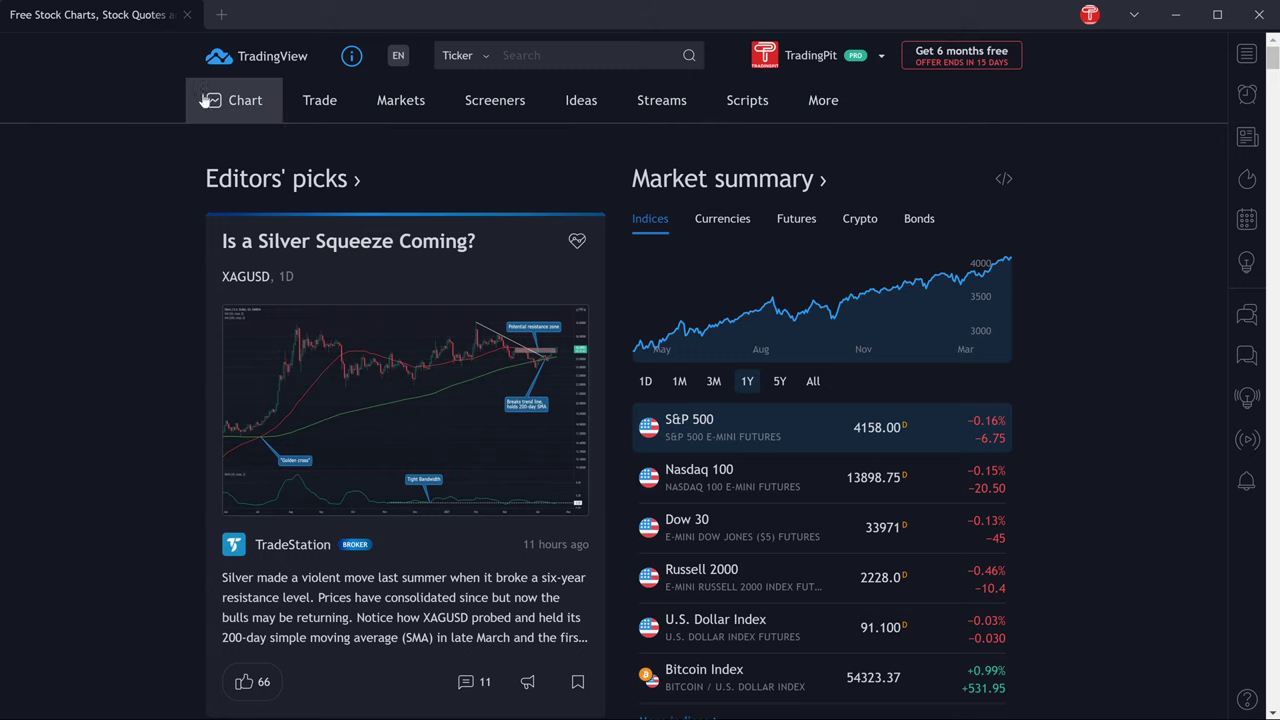
# - Open the saved PHX chart layout and show the Stock Screener below the chart
pyautogui.moveTo(251, 117)
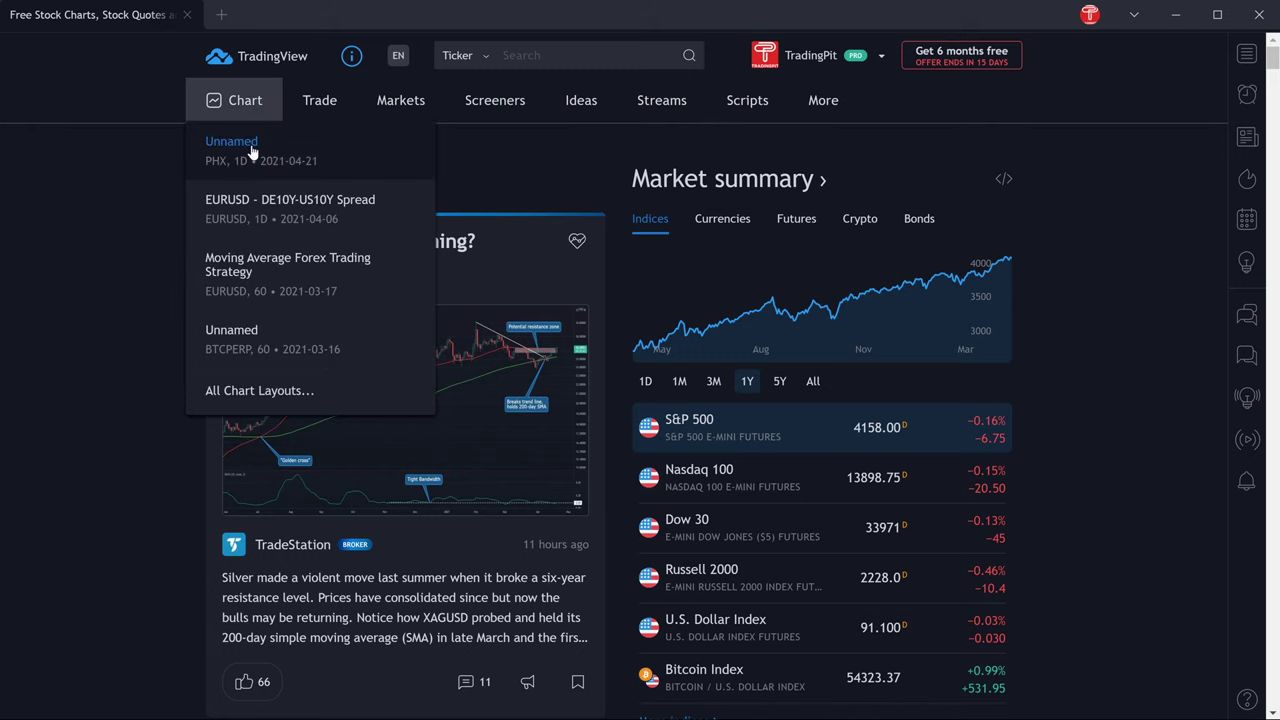
pyautogui.click(251, 150)
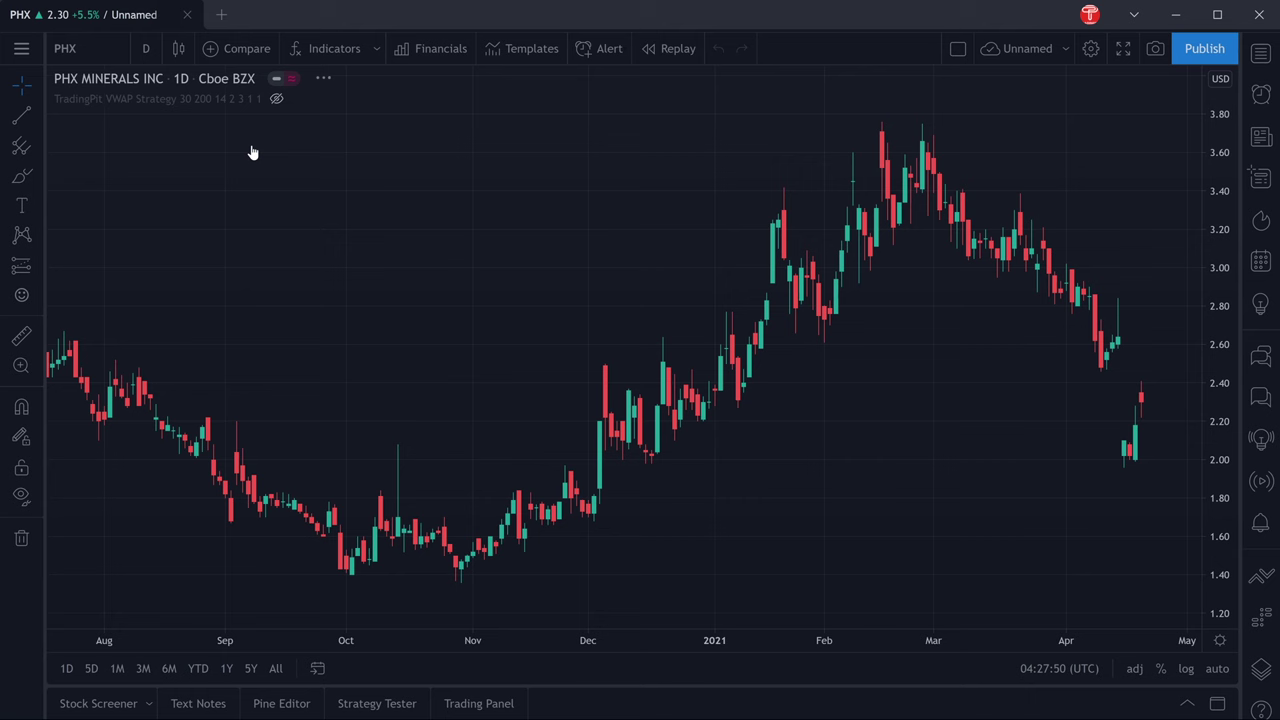
pyautogui.click(122, 705)
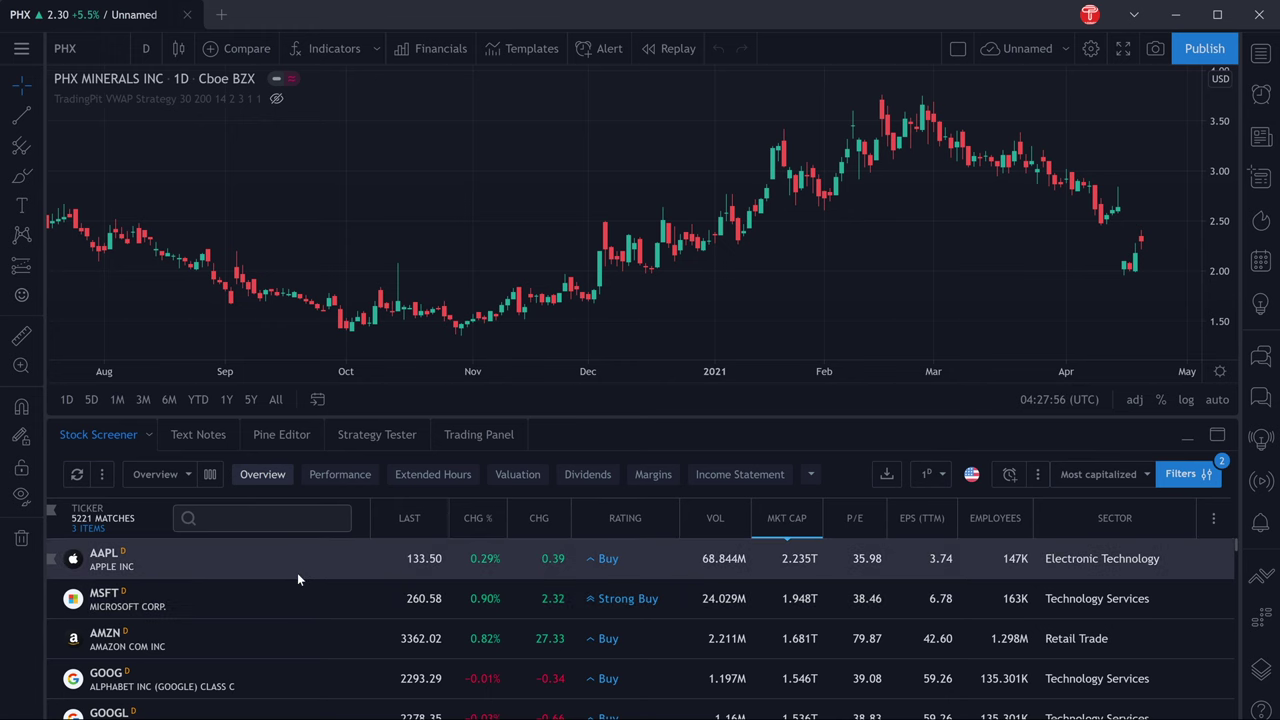
# - Switch the chart through Microsoft and Amazon to Alphabet (GOOG) from the screener list
pyautogui.click(302, 605)
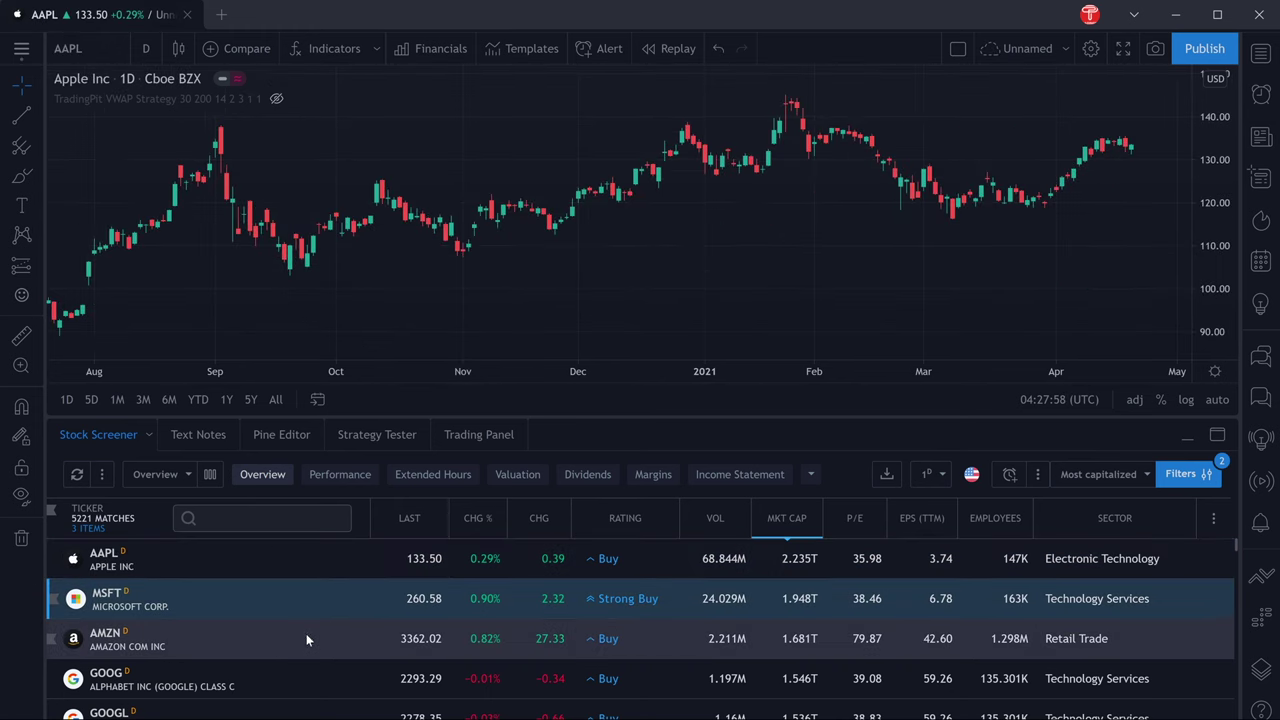
pyautogui.click(307, 640)
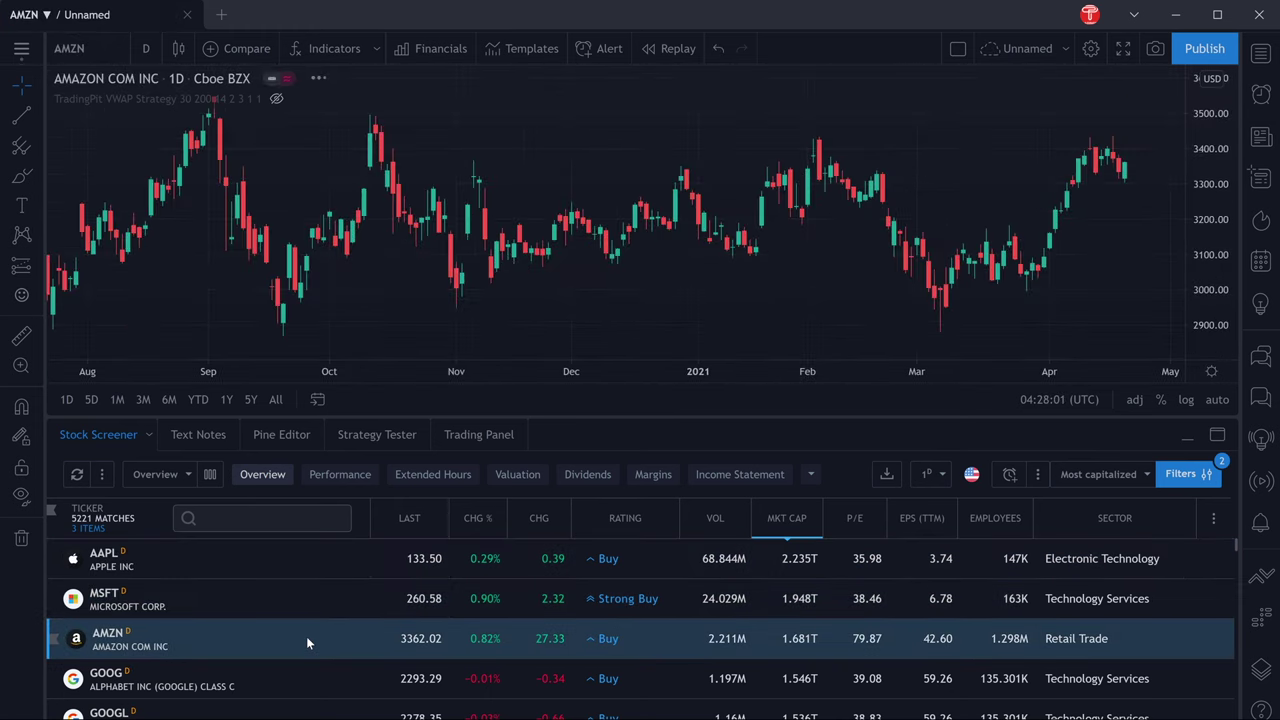
pyautogui.click(305, 676)
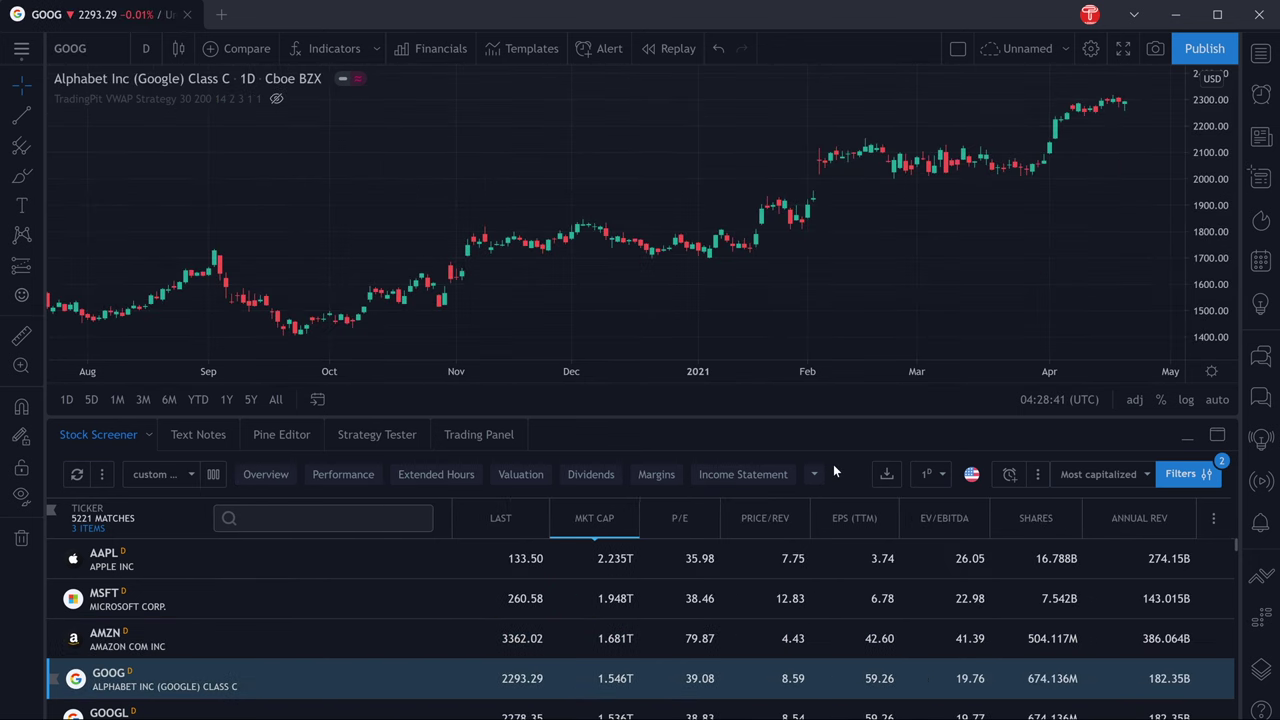
# - Add a screener filter for Last price below or equal to 10
pyautogui.click(1182, 484)
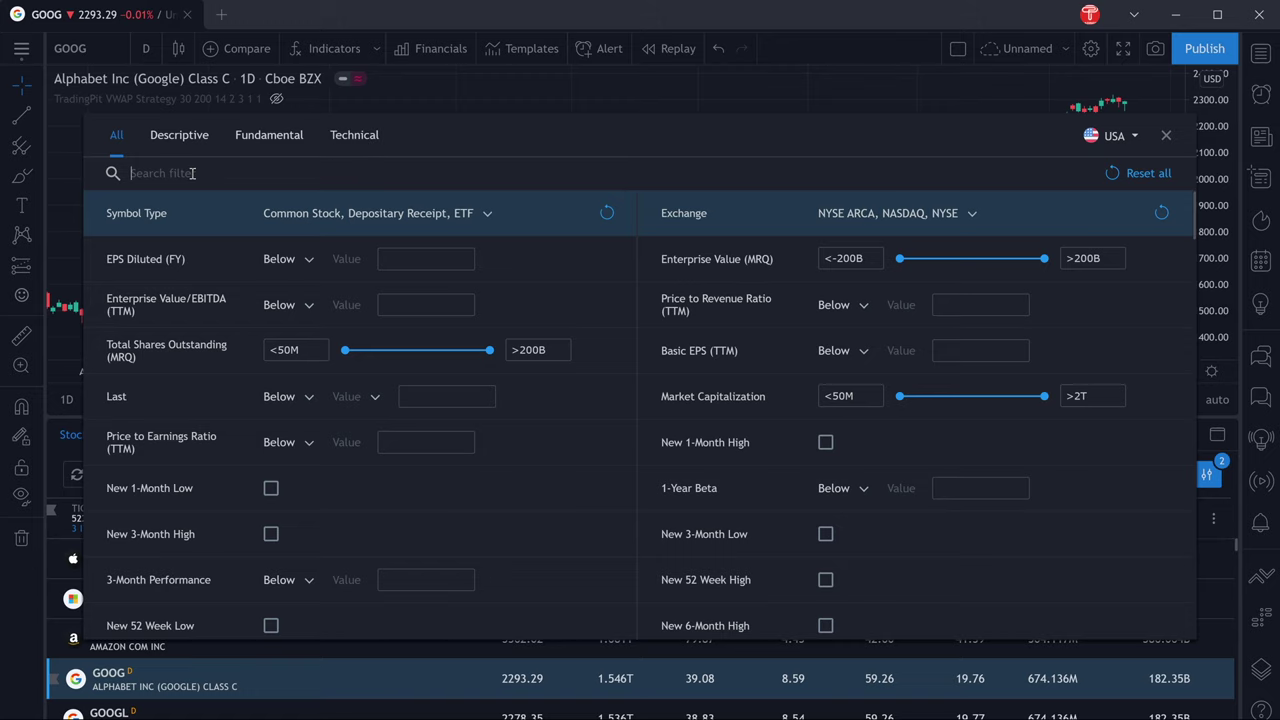
pyautogui.write('last')
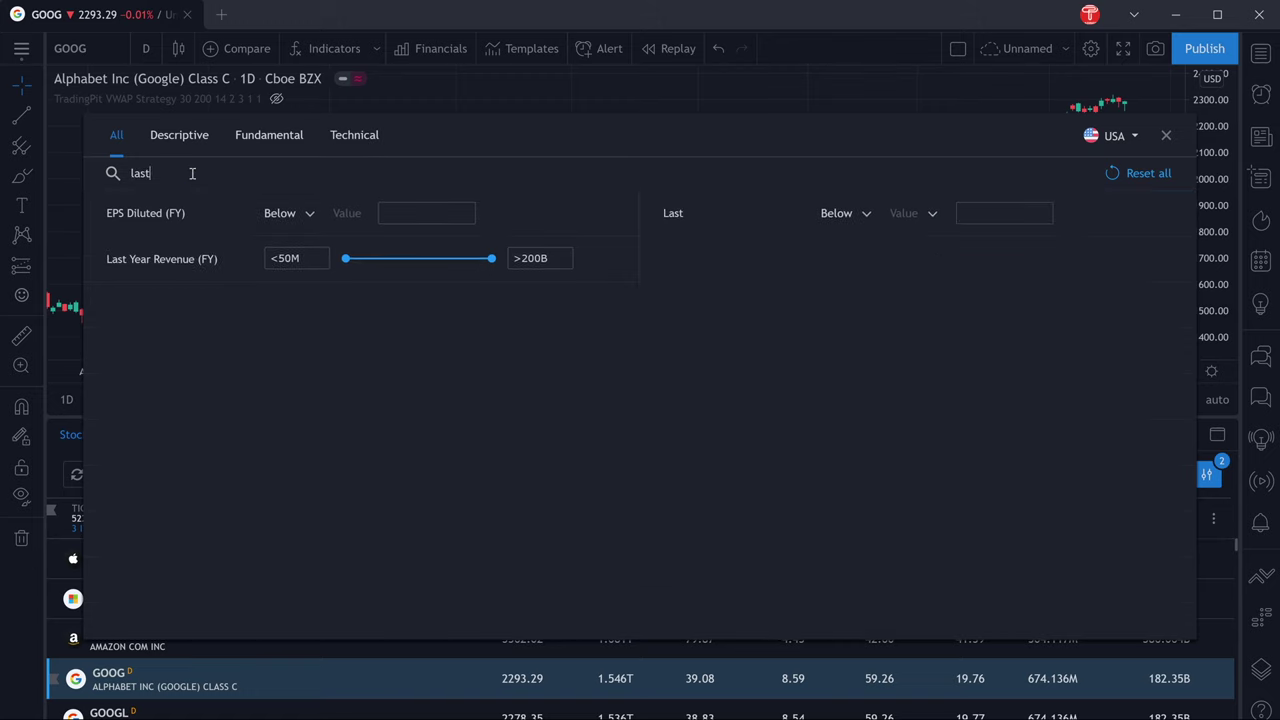
pyautogui.click(837, 213)
pyautogui.click(872, 244)
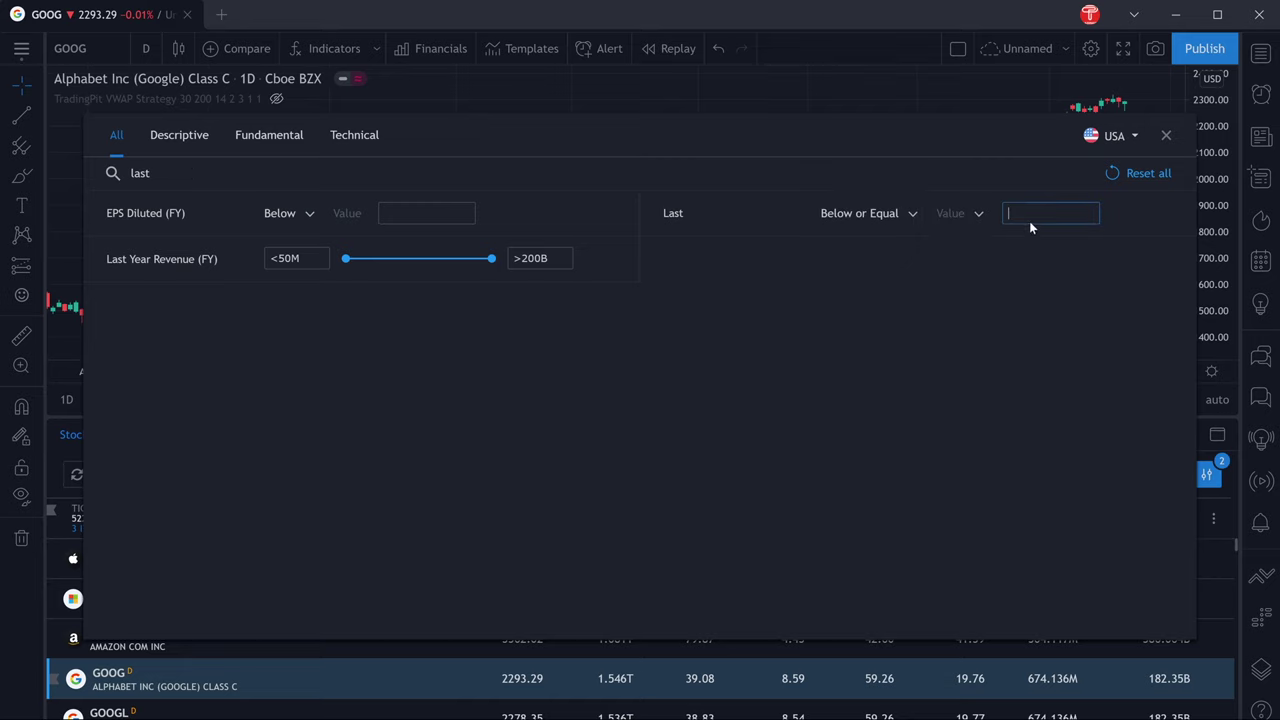
pyautogui.write('10')
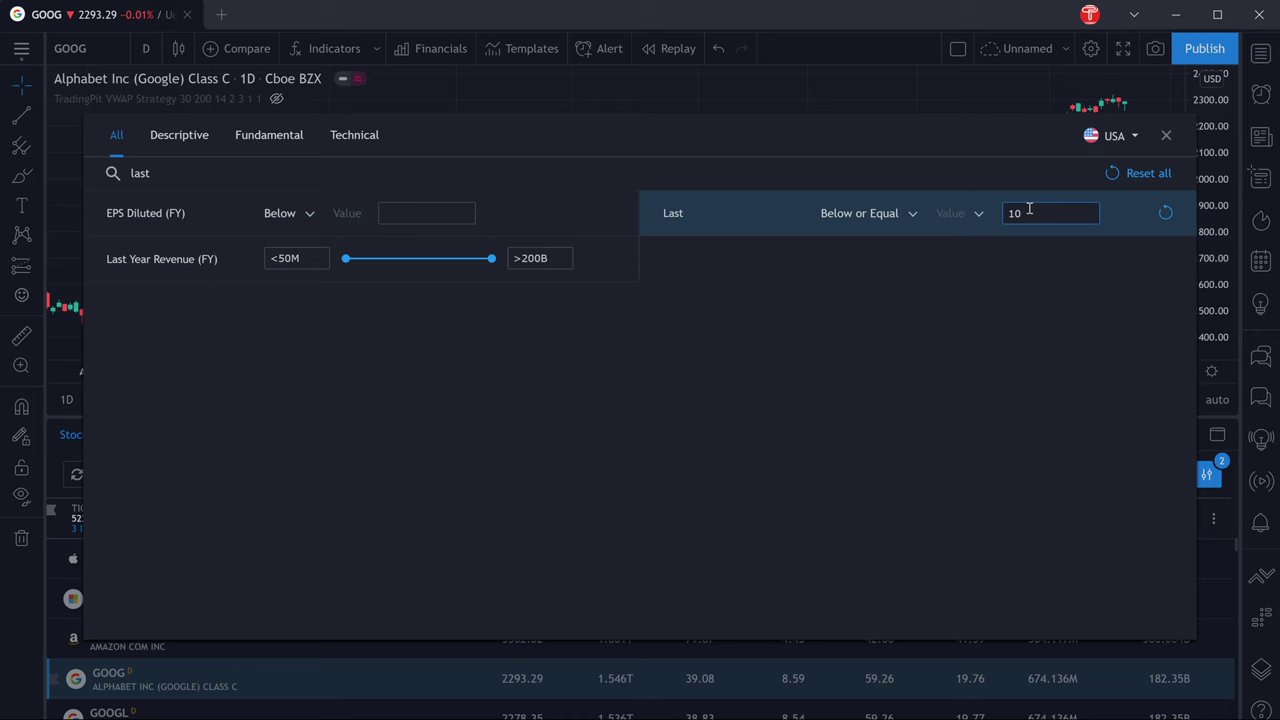
# - Cap the Market Capitalization filter at 50M
pyautogui.doubleClick(140, 172)
pyautogui.press('BackSpace')
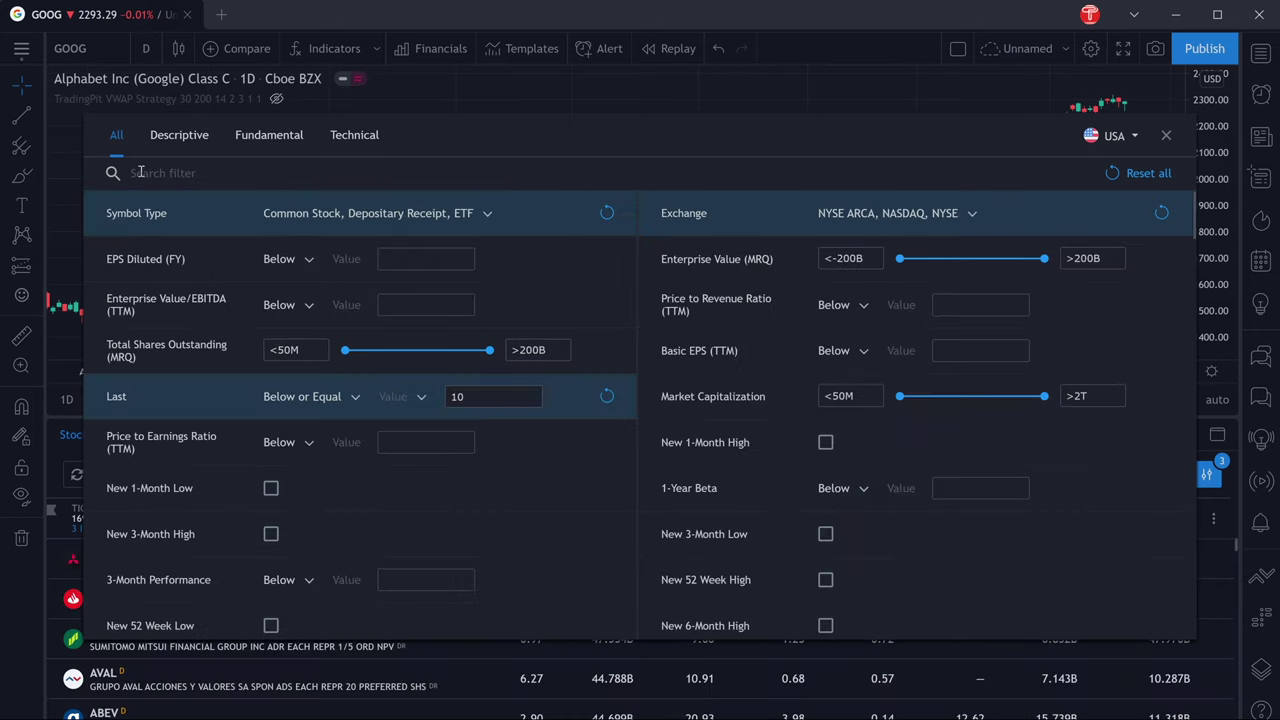
pyautogui.write('cap')
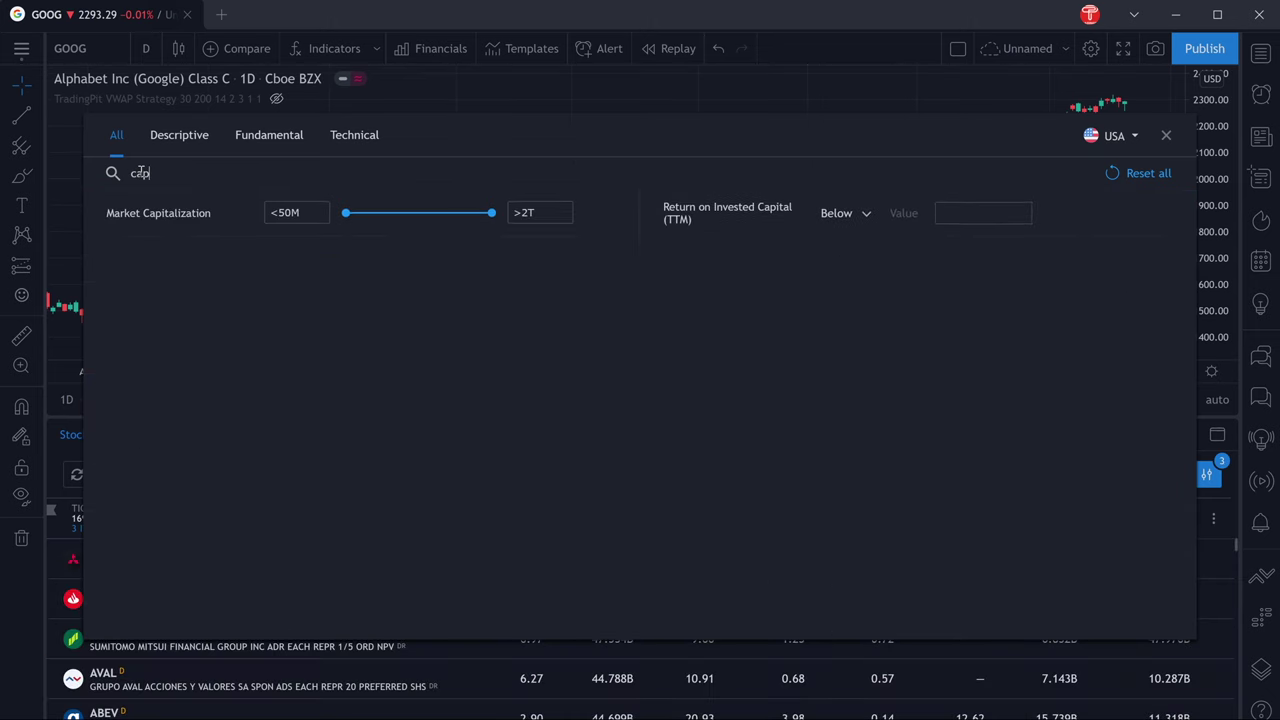
pyautogui.moveTo(492, 214); pyautogui.dragTo(321, 215)
pyautogui.doubleClick(140, 173)
# - Set the Relative Volume filter to above or equal 2
pyautogui.write('rela')
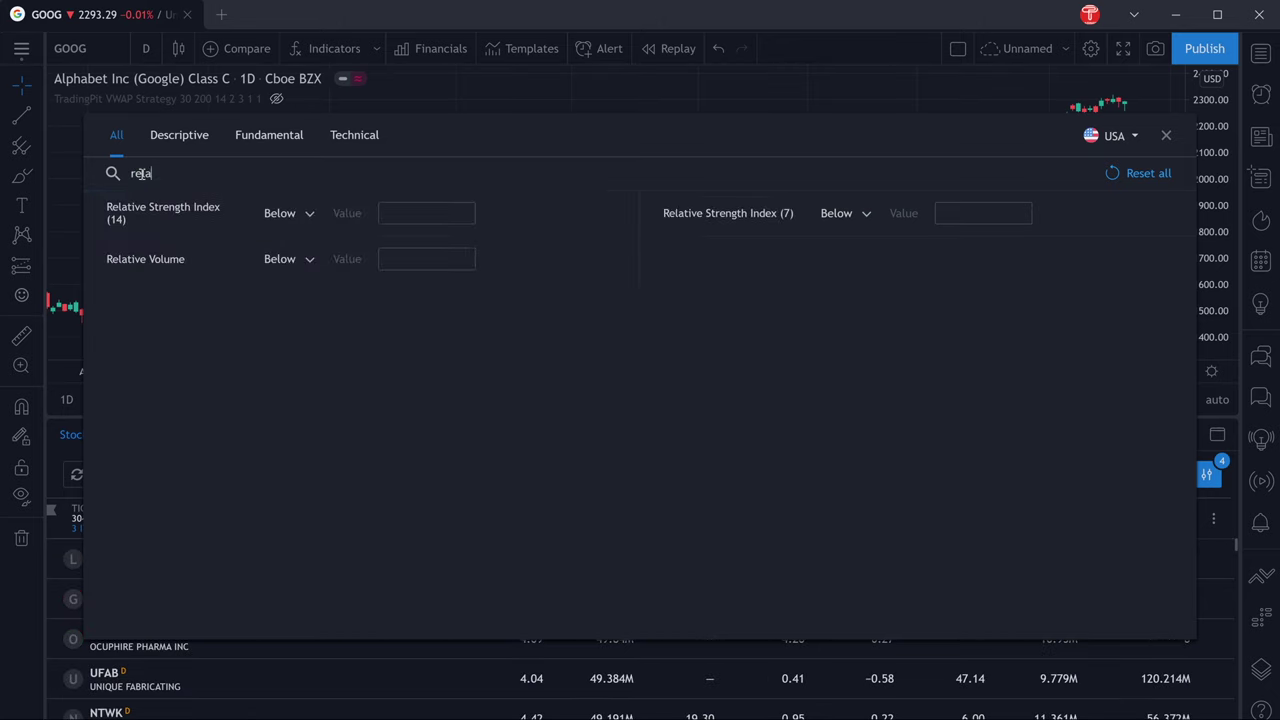
pyautogui.press('BackSpace')
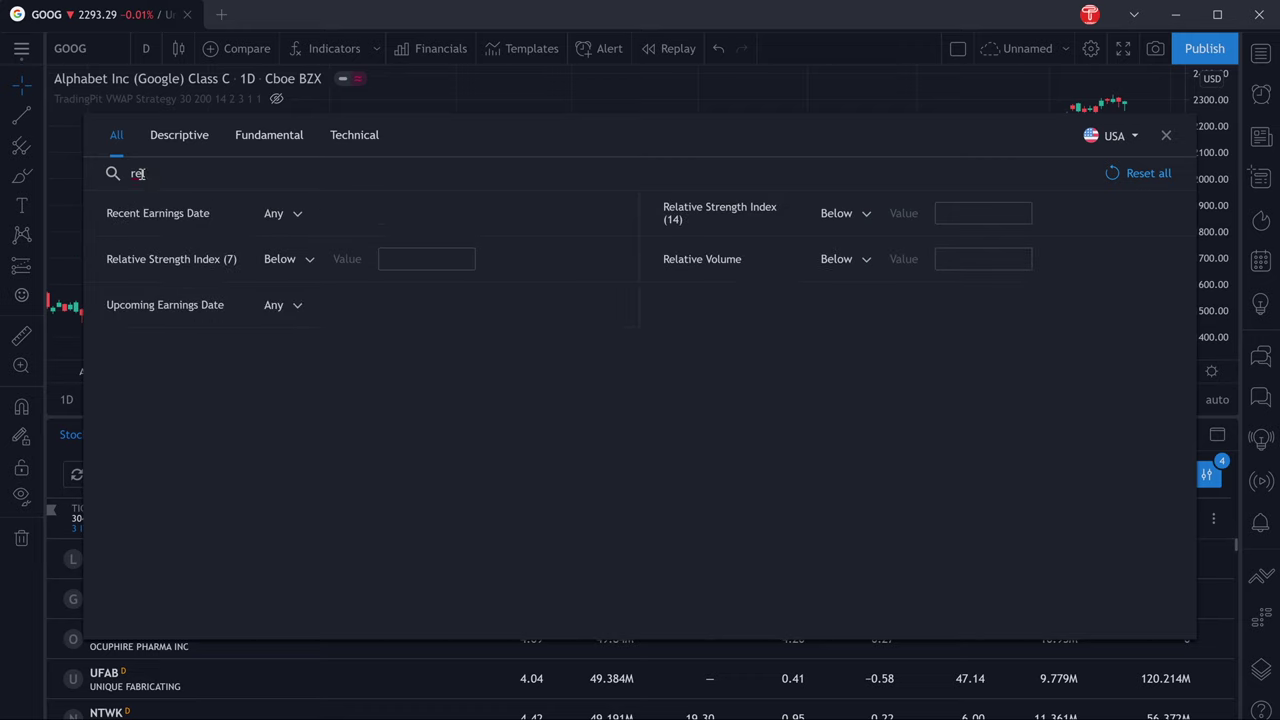
pyautogui.write('l')
pyautogui.click(866, 262)
pyautogui.click(866, 343)
pyautogui.click(1020, 259)
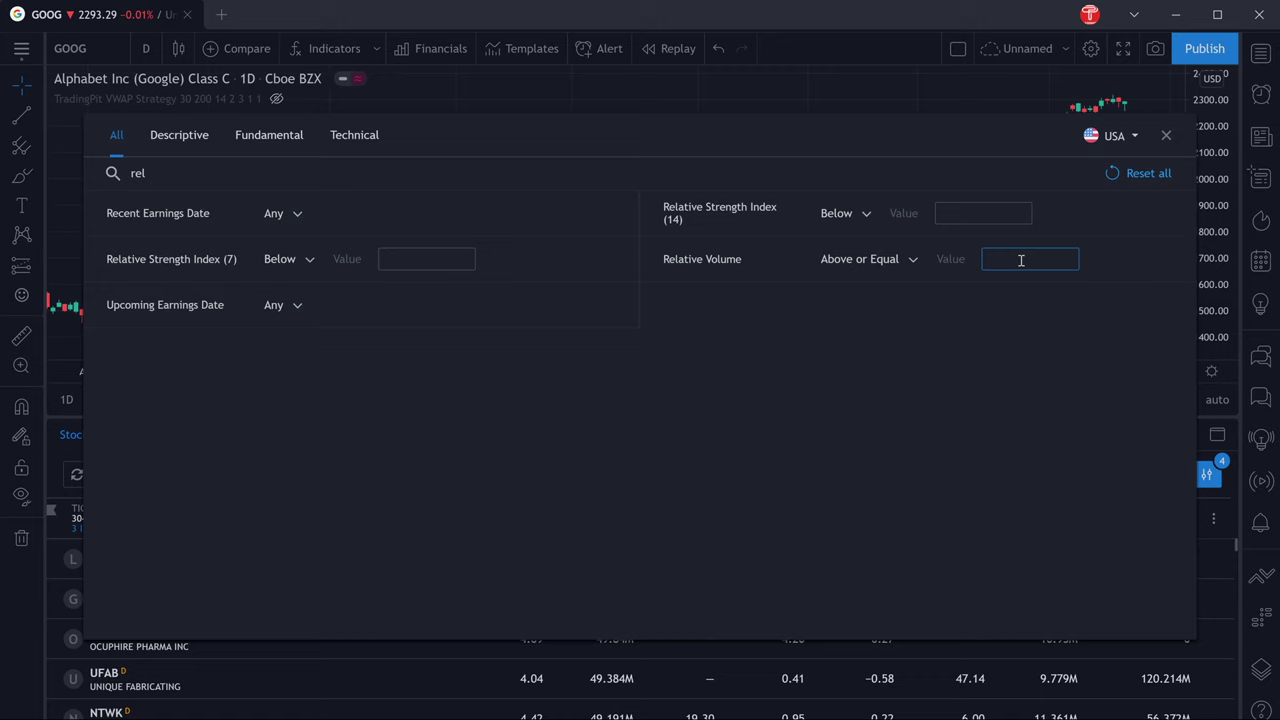
pyautogui.write('2')
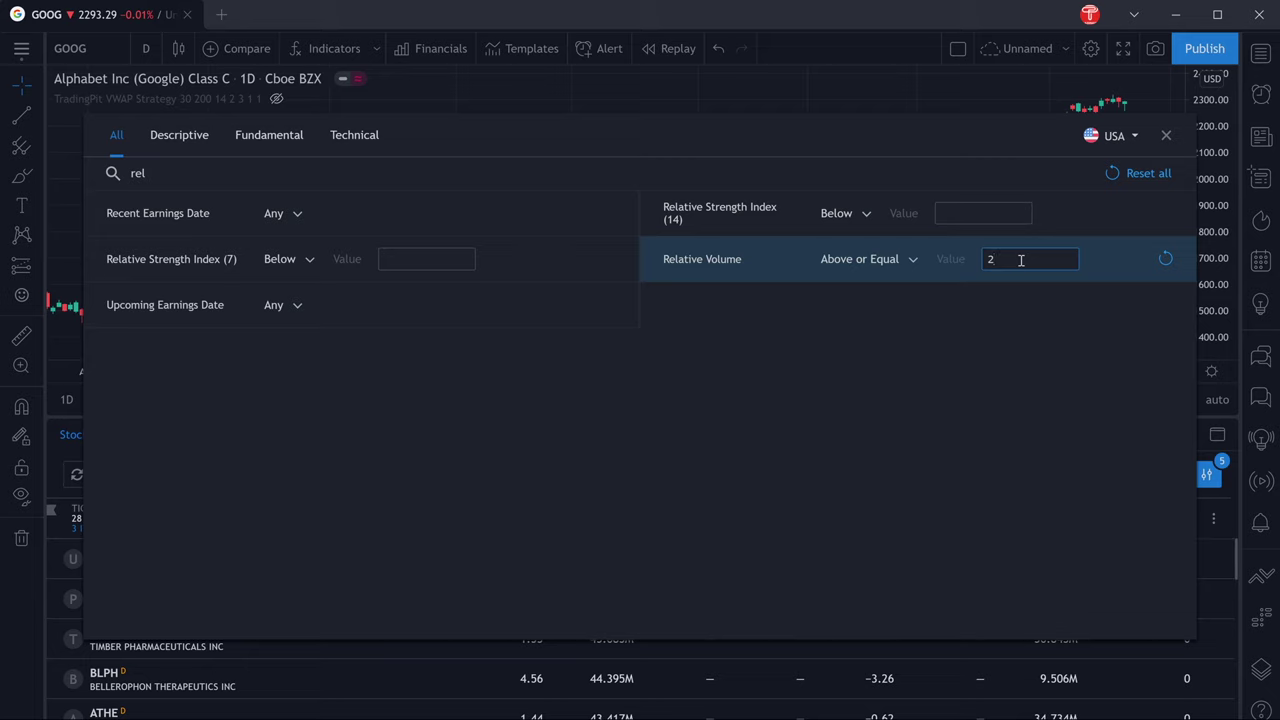
# - Find the Shares Float filter and drag its upper limit down to 50M
pyautogui.doubleClick(140, 174)
pyautogui.write('floa')
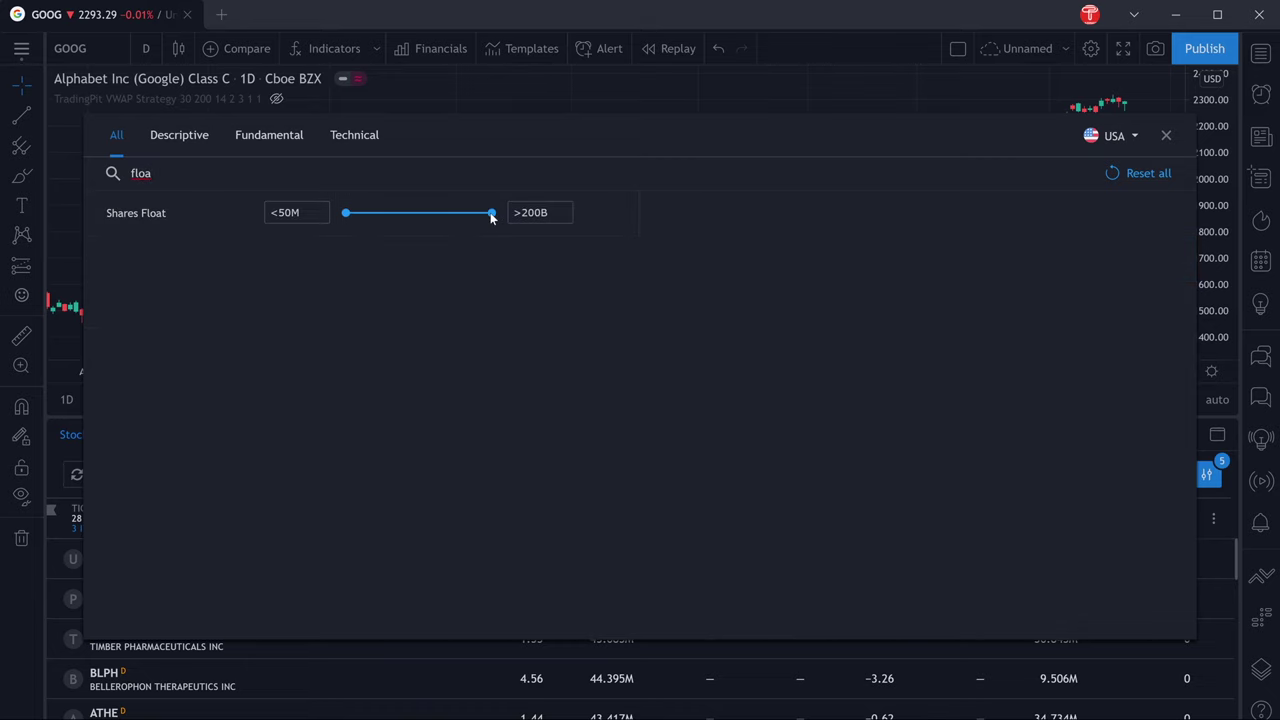
pyautogui.moveTo(491, 212); pyautogui.dragTo(350, 217)
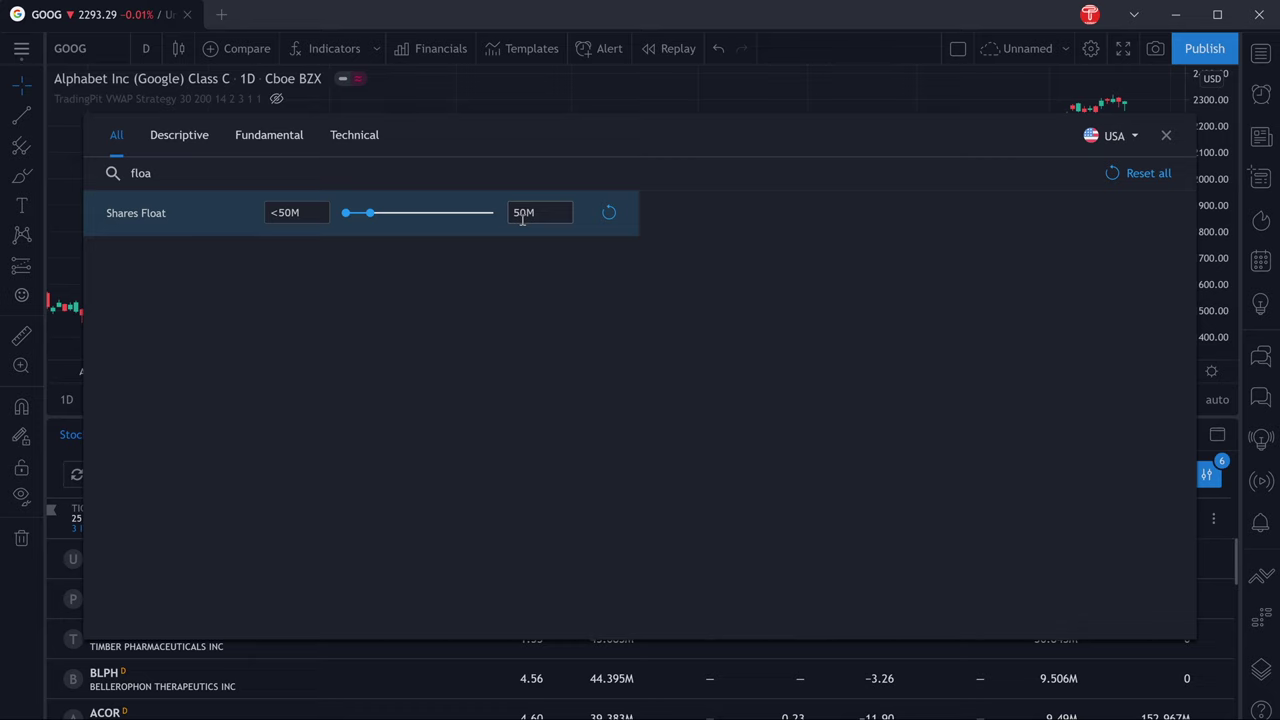
# - Close the filter panel to reveal the chart and the 25 matching stocks
pyautogui.press('Escape')
pyautogui.click(1176, 477)
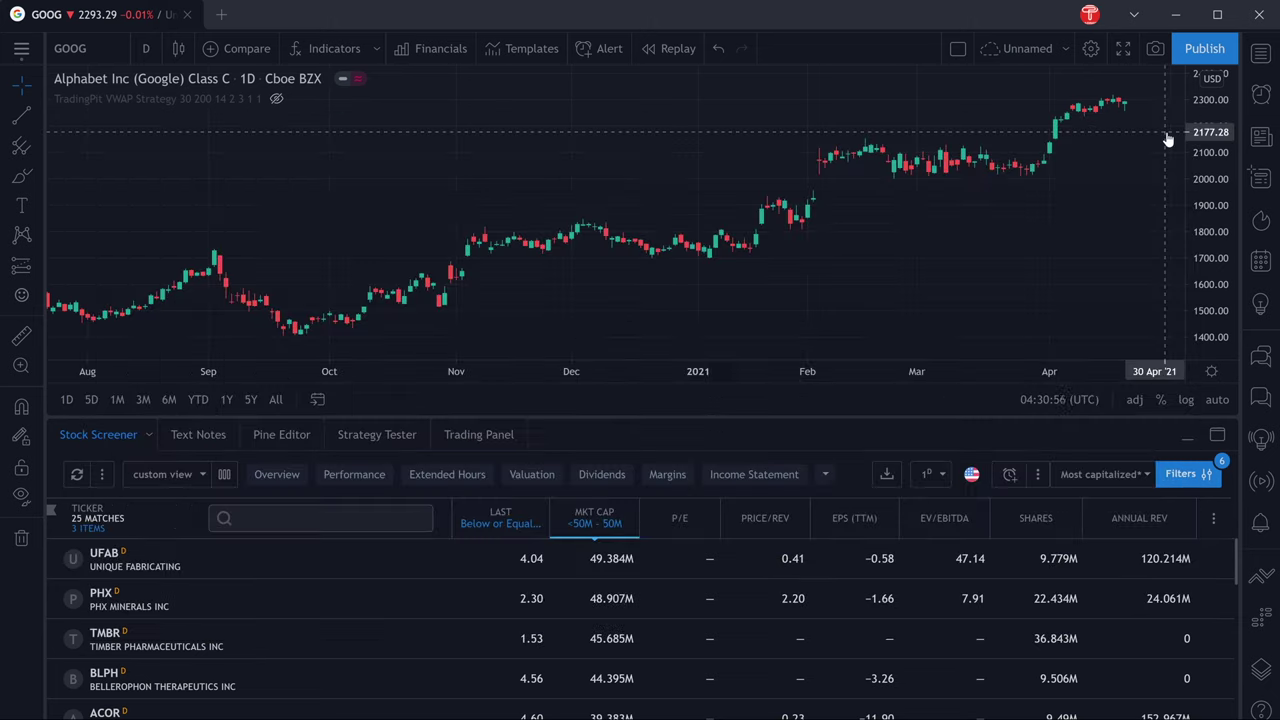
# - Switch the screener to Extended Hours columns and sort by Pre-market Chg %
pyautogui.click(1166, 135)
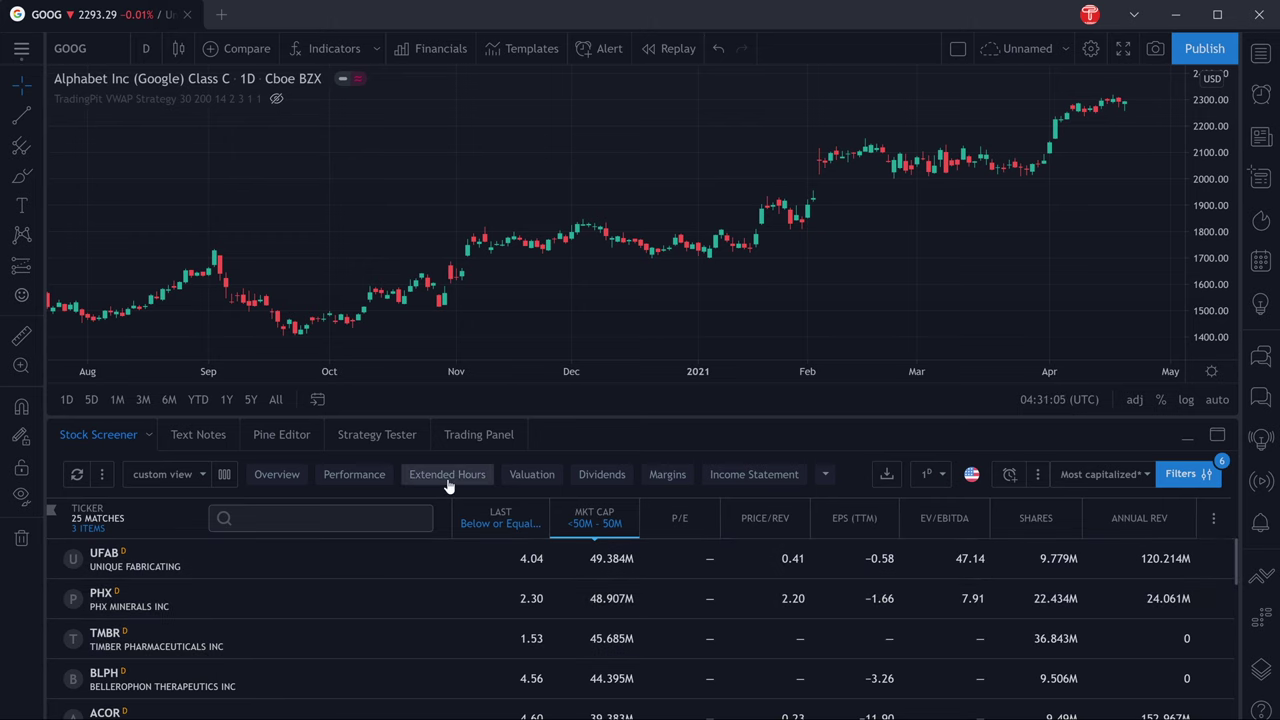
pyautogui.click(448, 478)
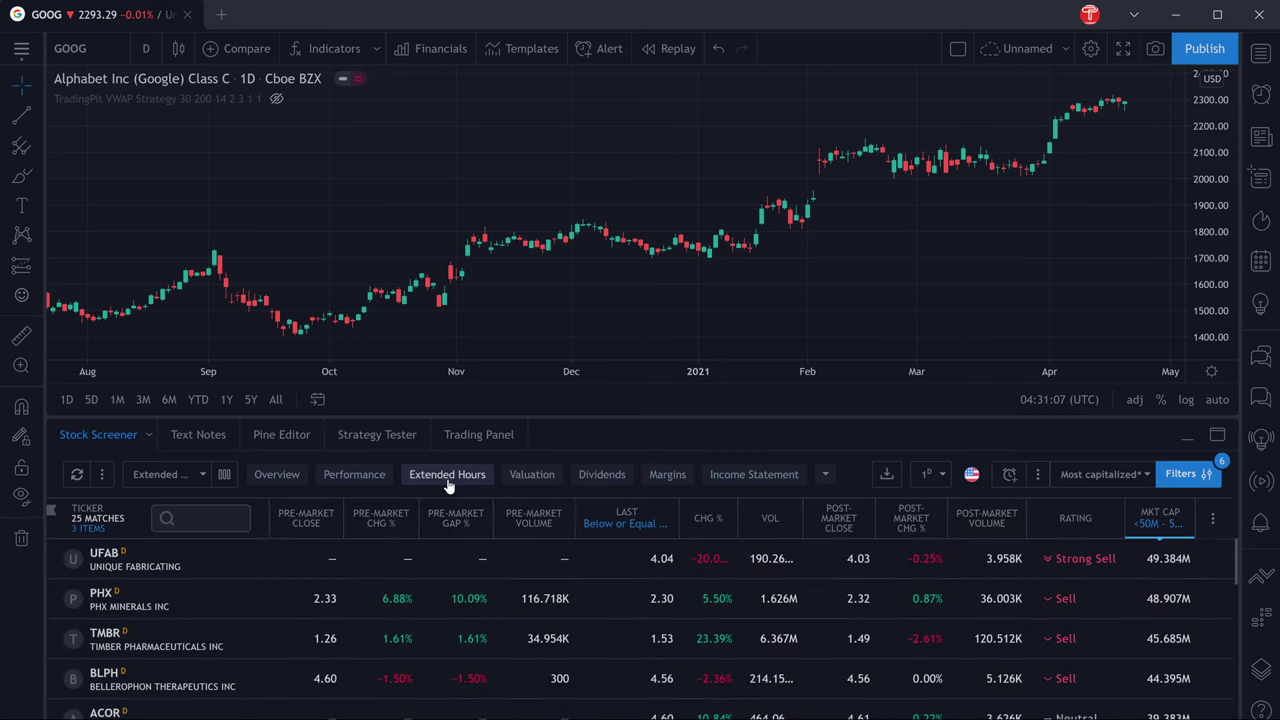
pyautogui.click(363, 522)
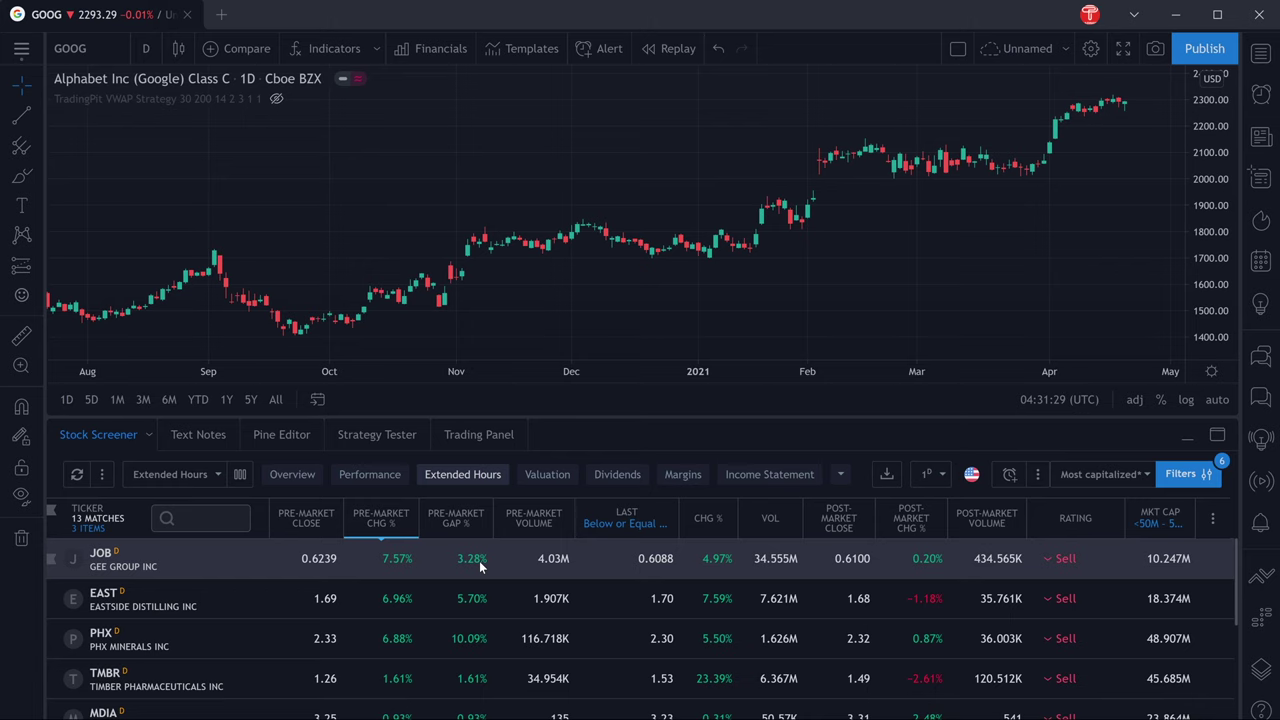
# - Add Relative Volume and Shares Float columns to the screener table
pyautogui.click(1211, 520)
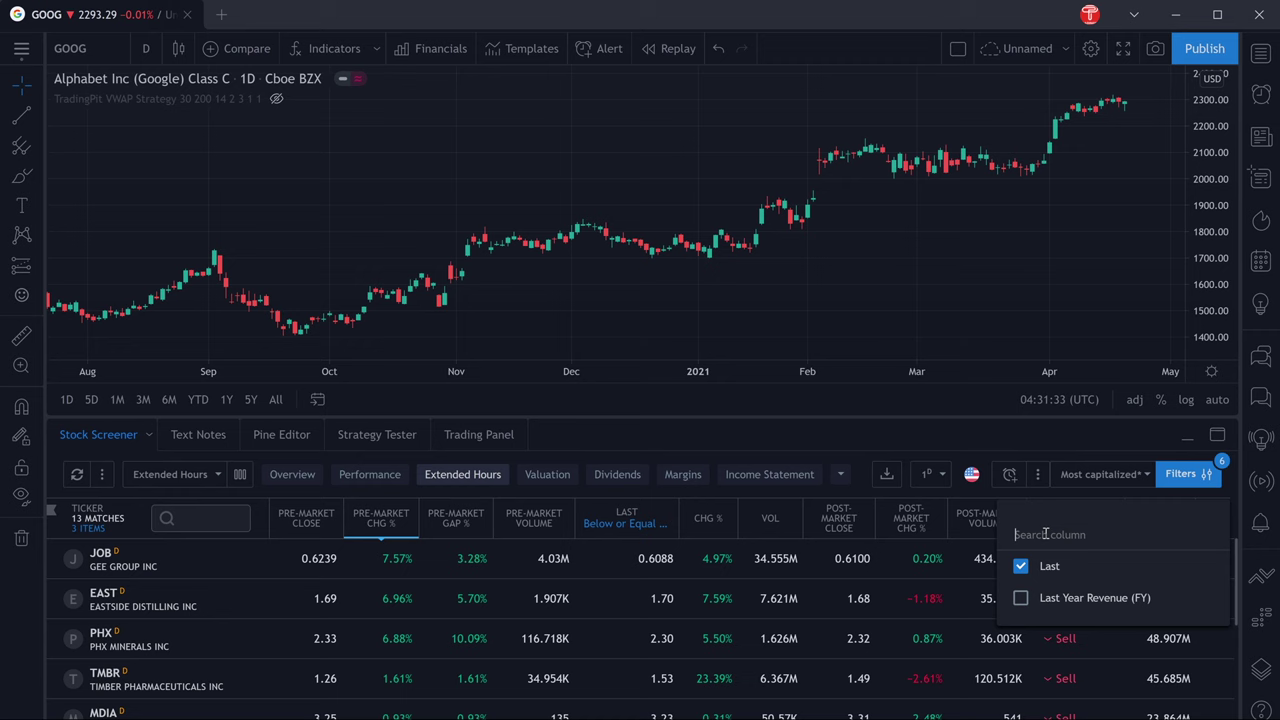
pyautogui.write('rela')
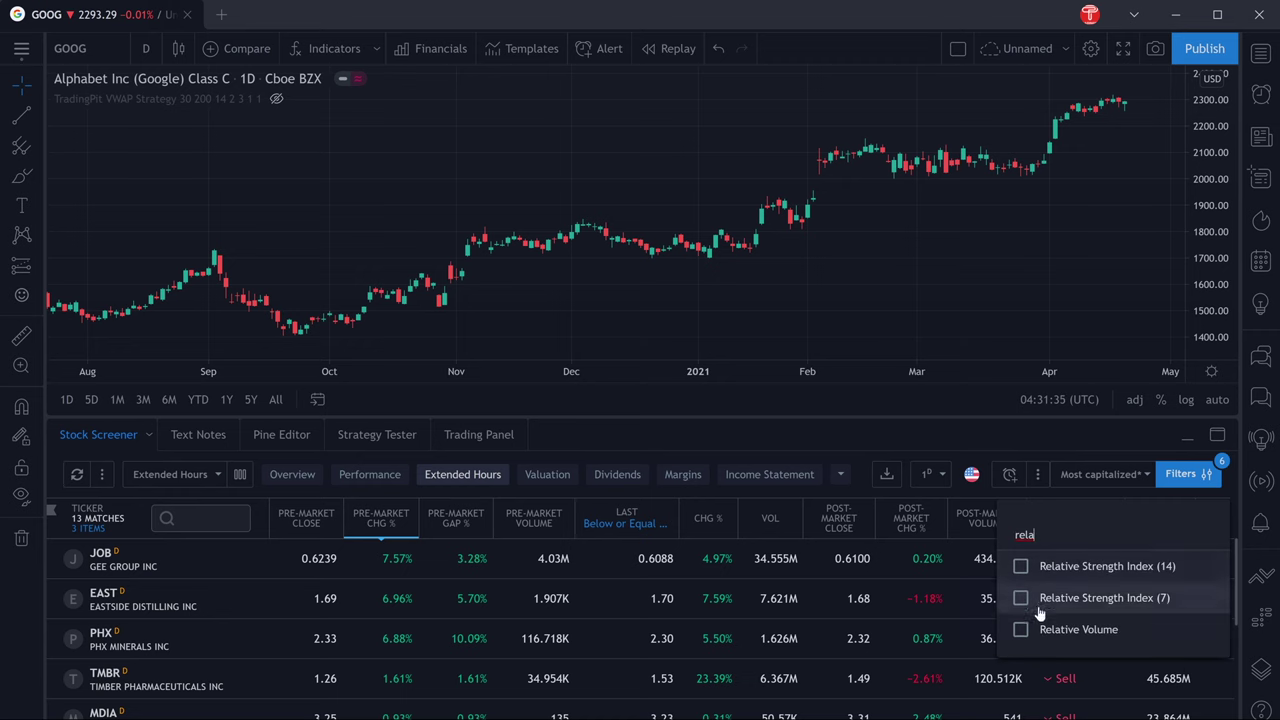
pyautogui.click(1020, 630)
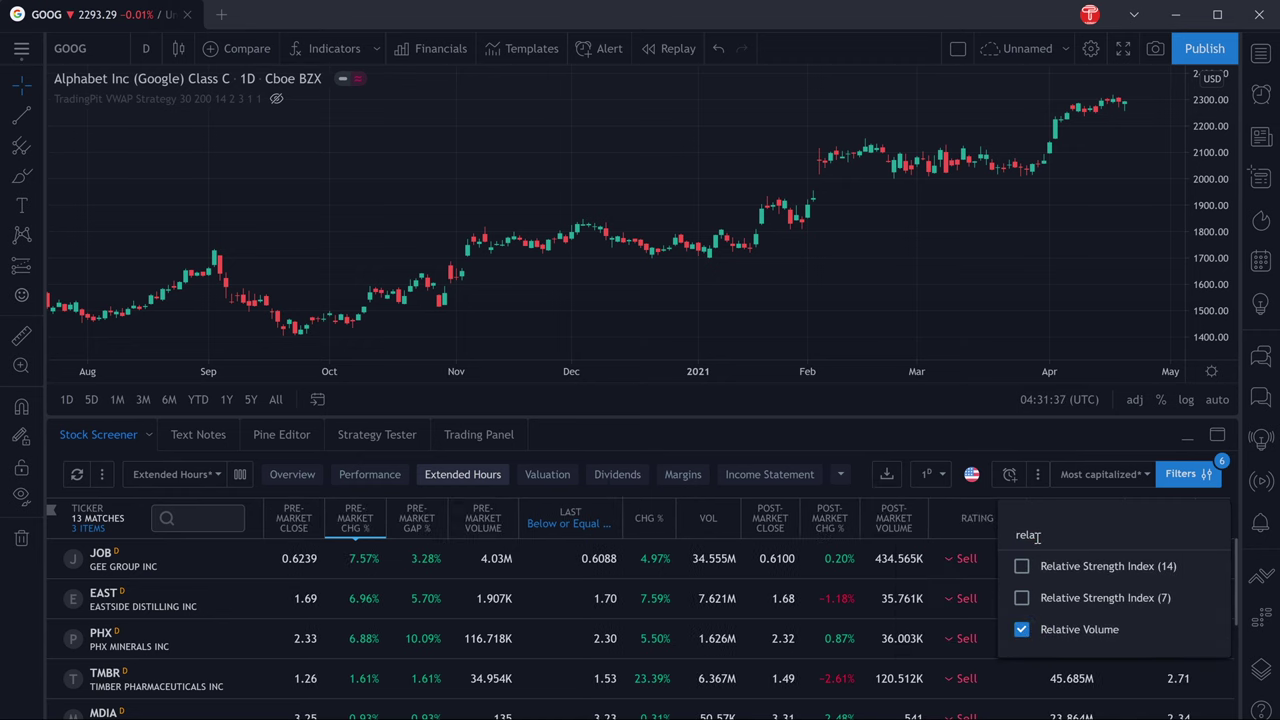
pyautogui.doubleClick(1037, 537)
pyautogui.write('float')
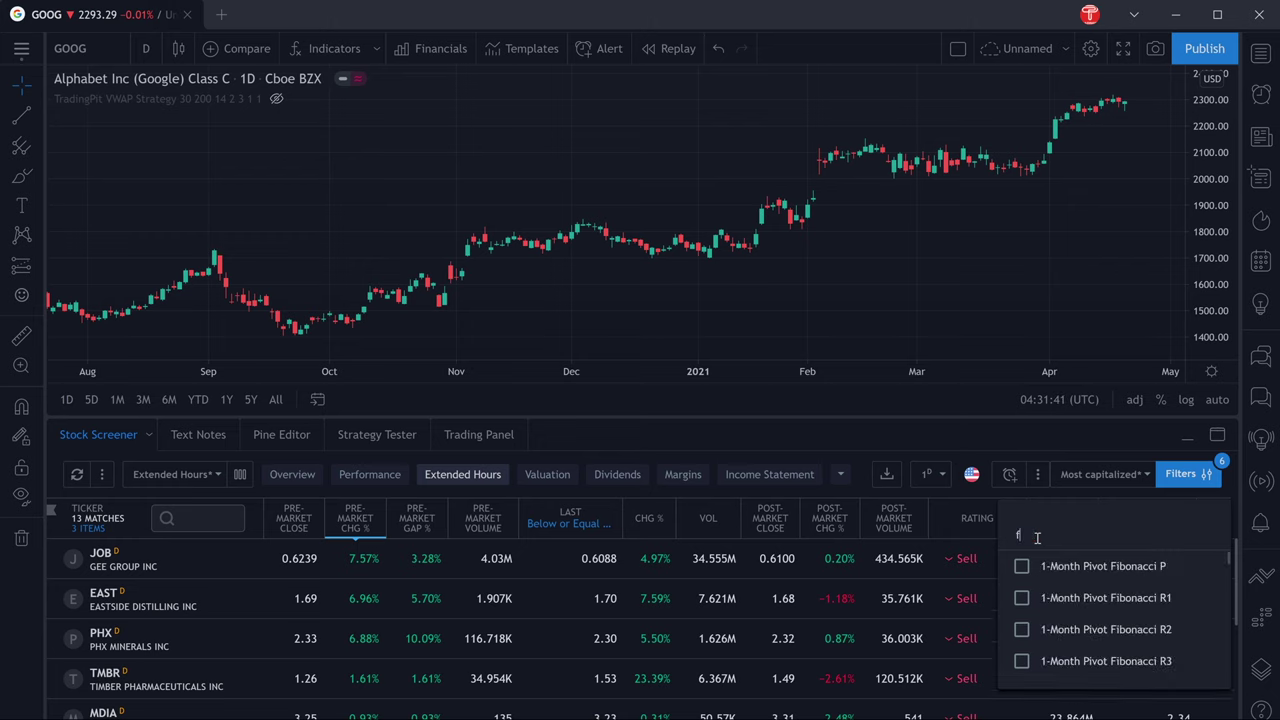
pyautogui.click(1021, 566)
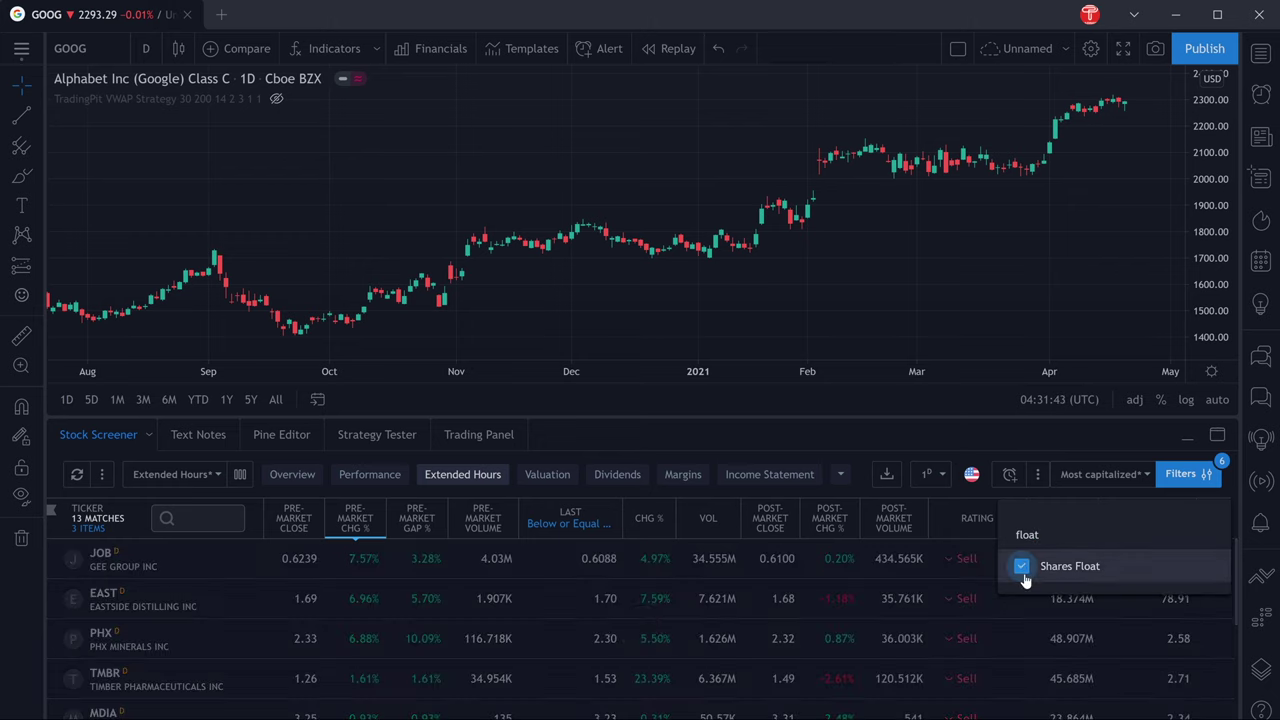
pyautogui.click(1223, 482)
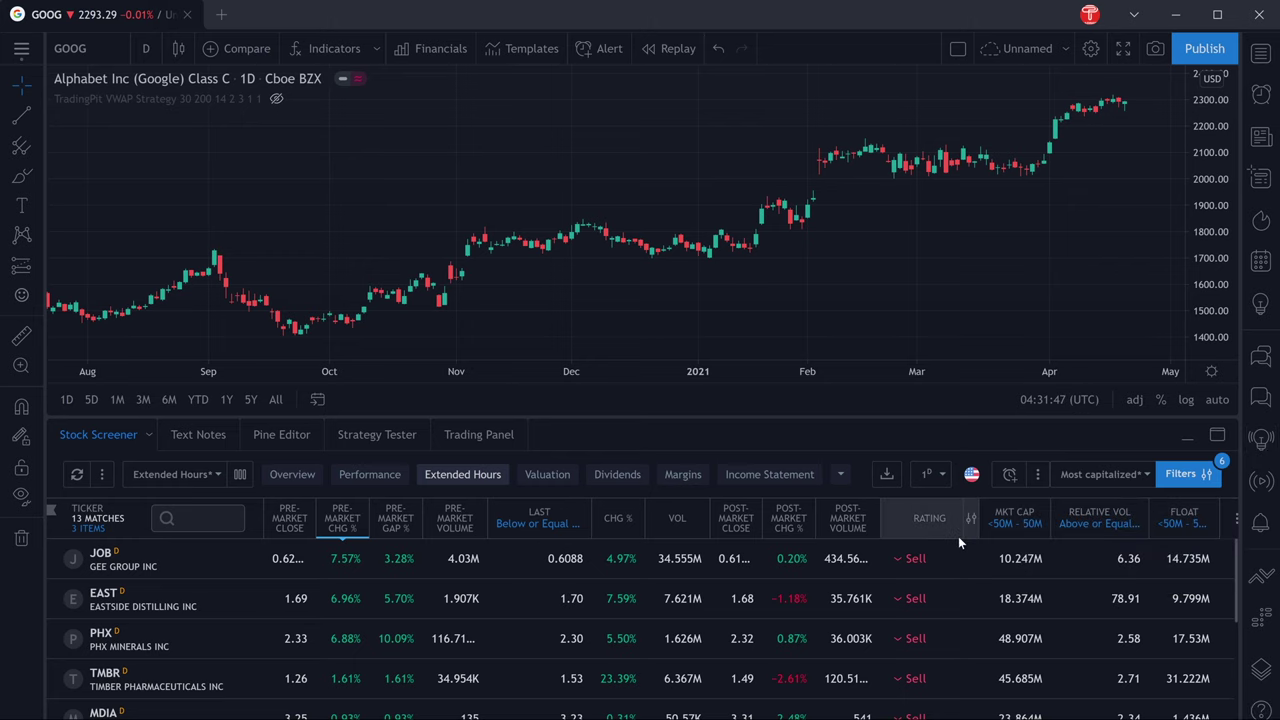
# - Set the Shares Float filter's upper limit to 50M from the Float column
pyautogui.click(1209, 524)
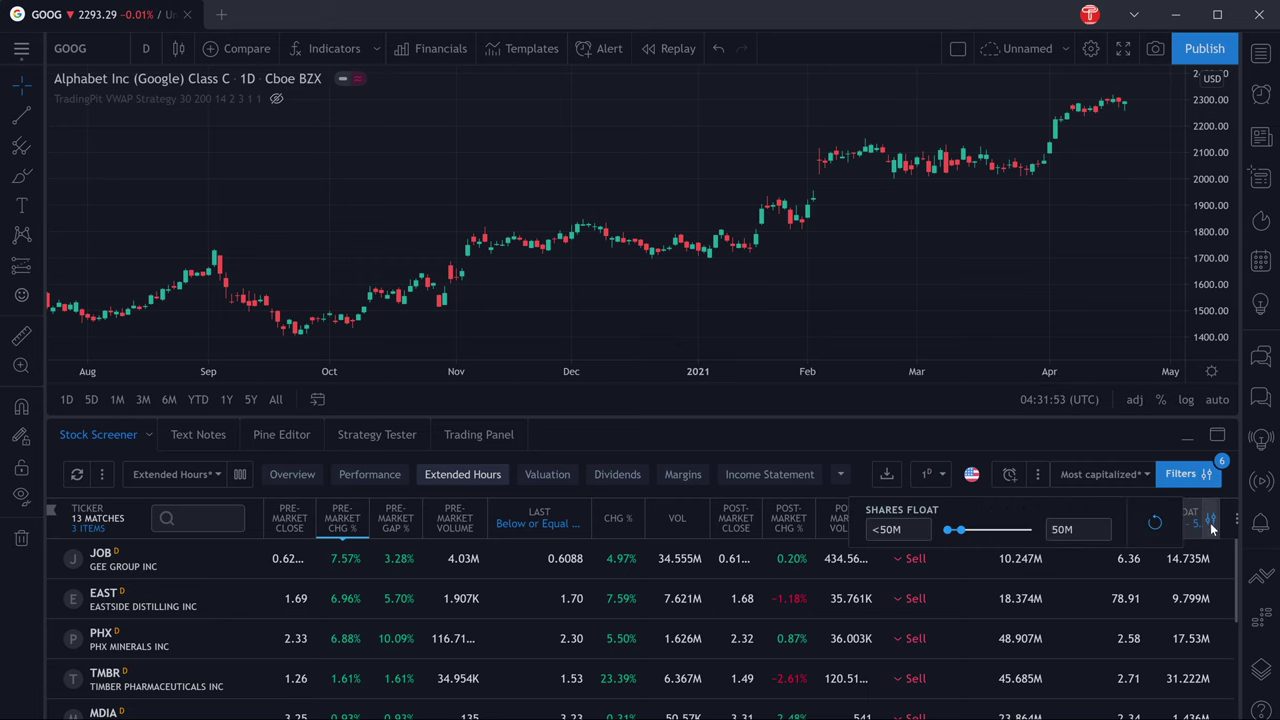
pyautogui.moveTo(960, 530); pyautogui.dragTo(984, 538)
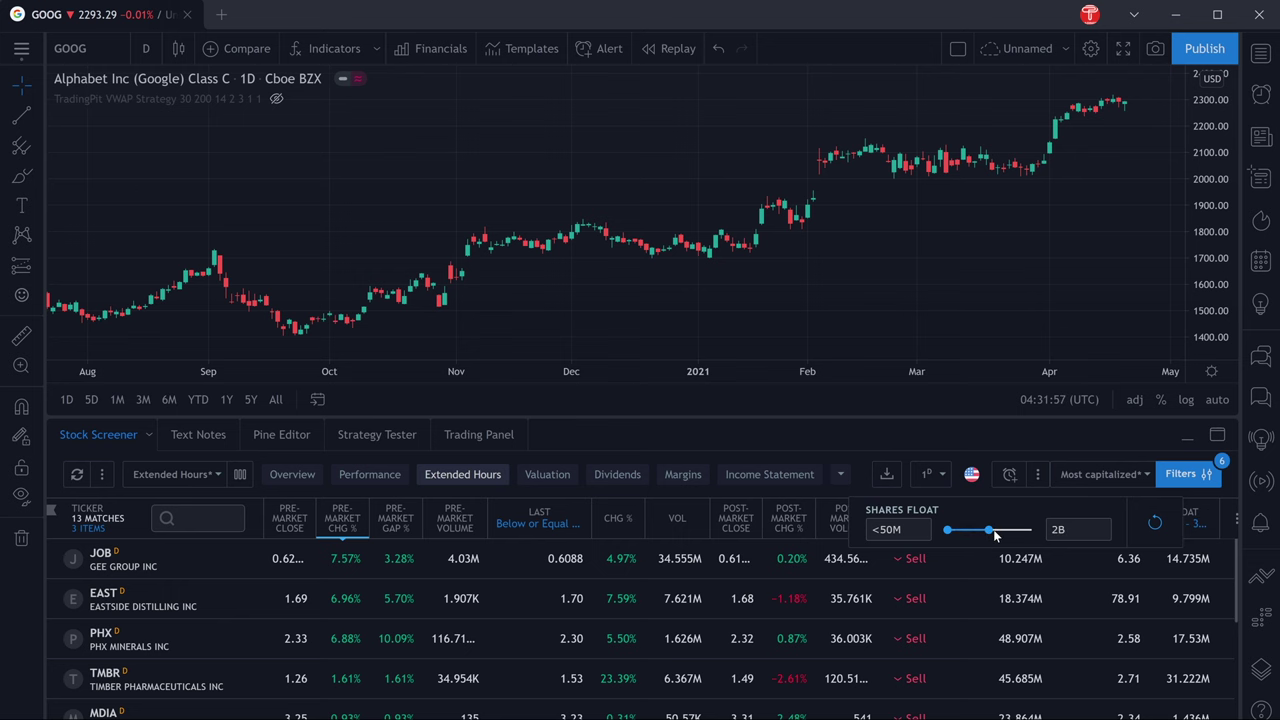
pyautogui.moveTo(995, 537); pyautogui.dragTo(961, 531)
# - Apply the float limit and switch the screener to the Valuation columns
pyautogui.click(1200, 522)
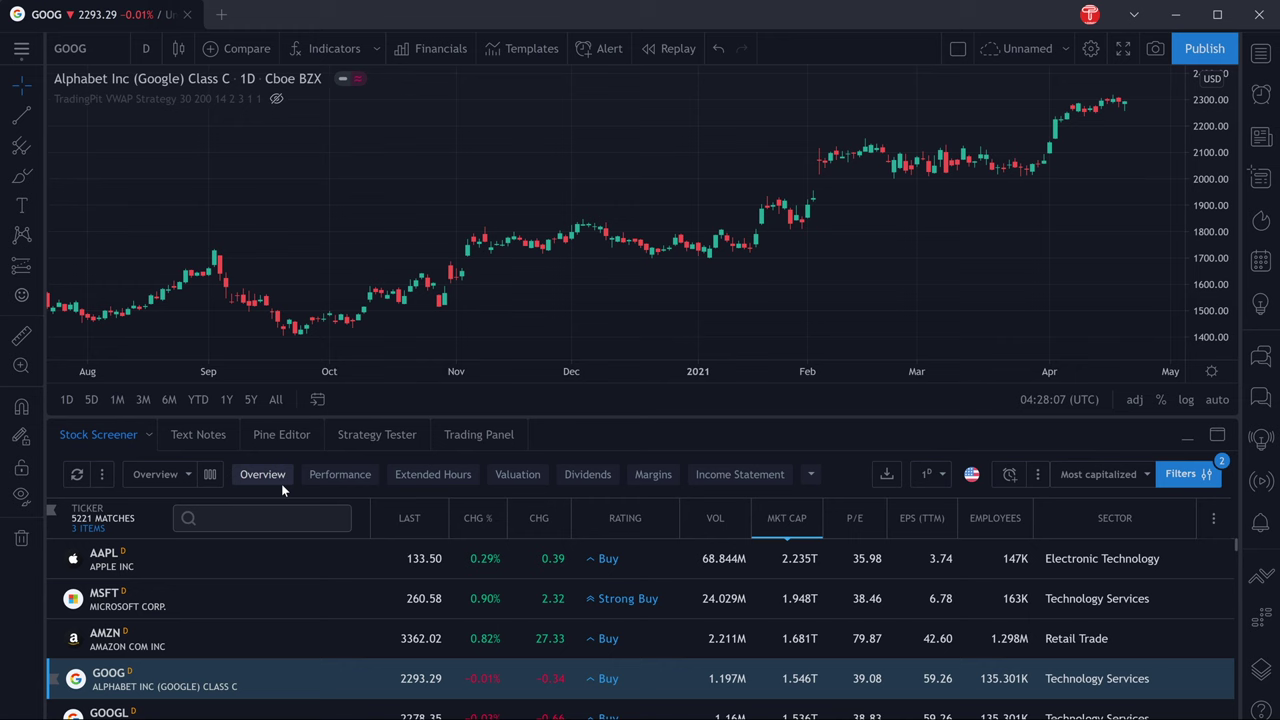
pyautogui.click(366, 478)
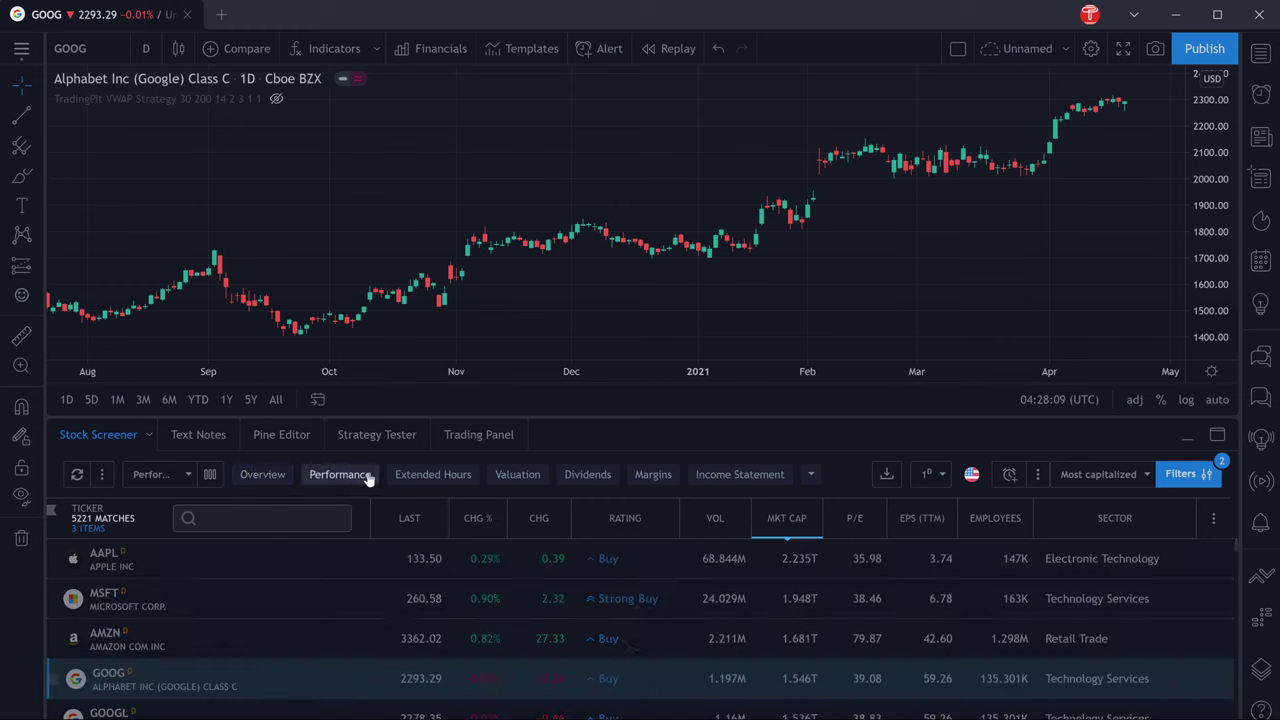
pyautogui.click(450, 477)
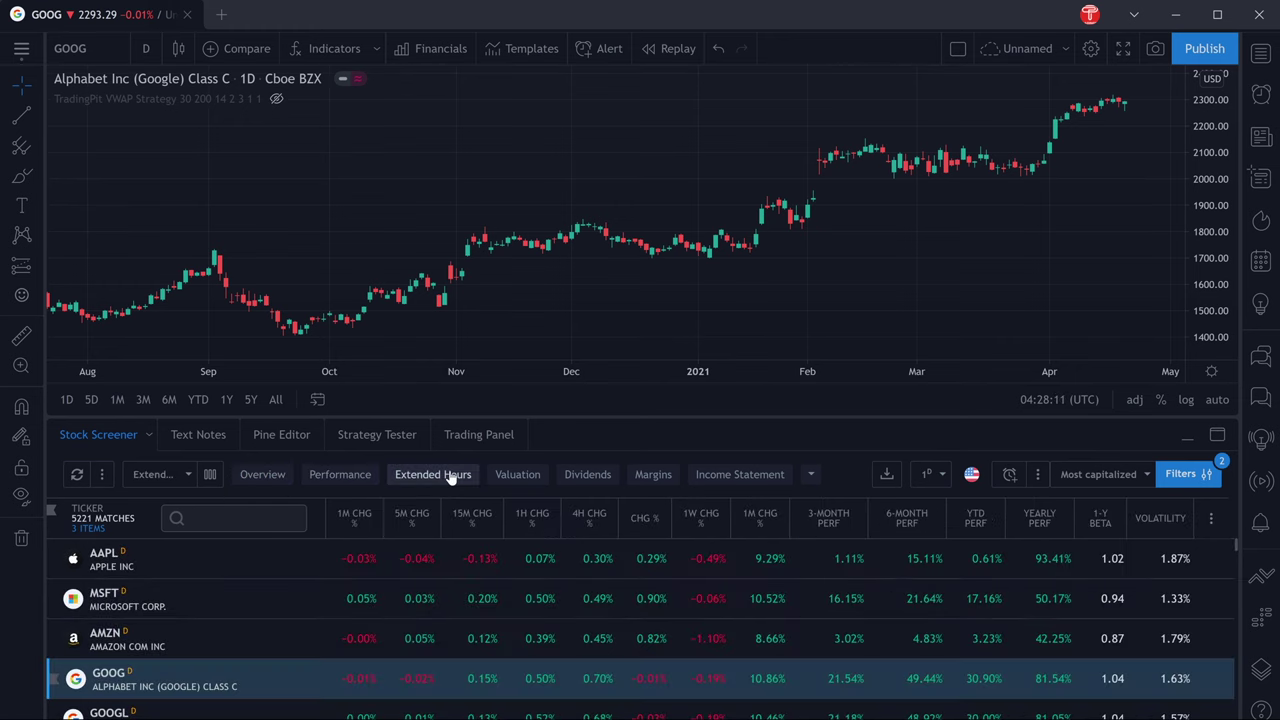
pyautogui.click(524, 478)
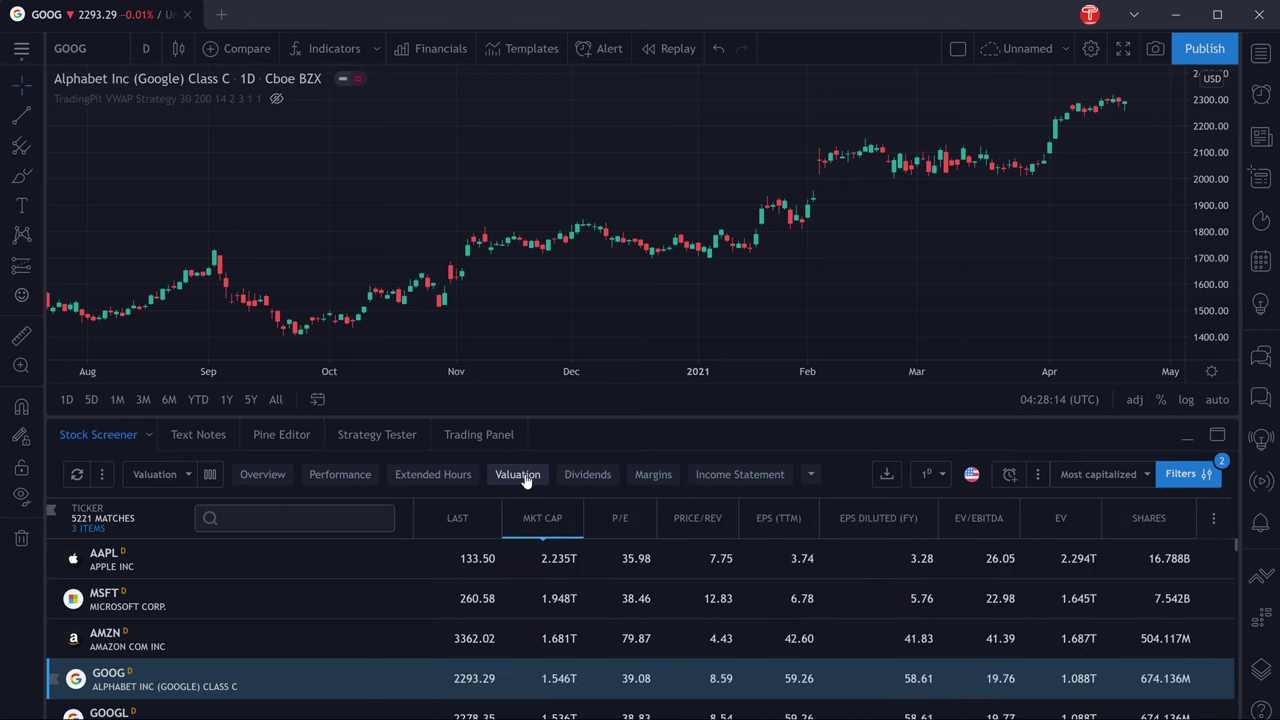
# - Remove the EPS Diluted (FY) and Enterprise Value (MRQ) columns and add Last Year Revenue (FY)
pyautogui.click(210, 474)
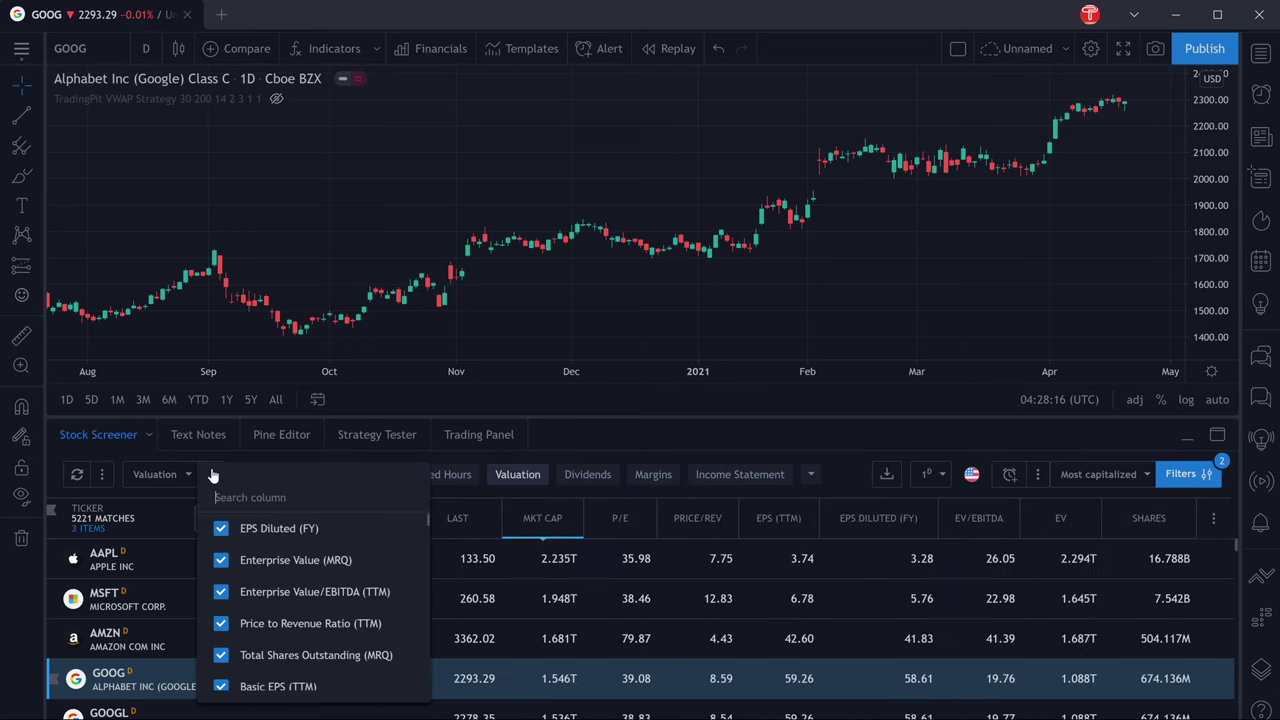
pyautogui.click(222, 528)
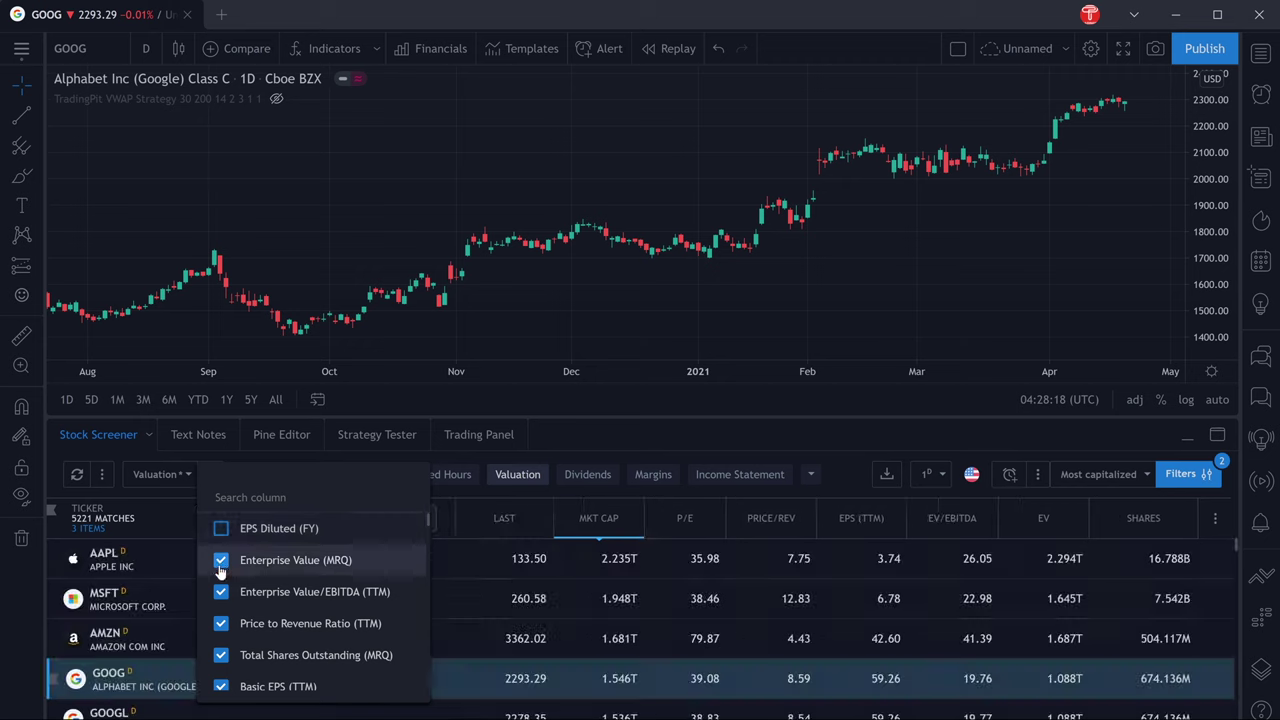
pyautogui.click(222, 561)
pyautogui.click(253, 497)
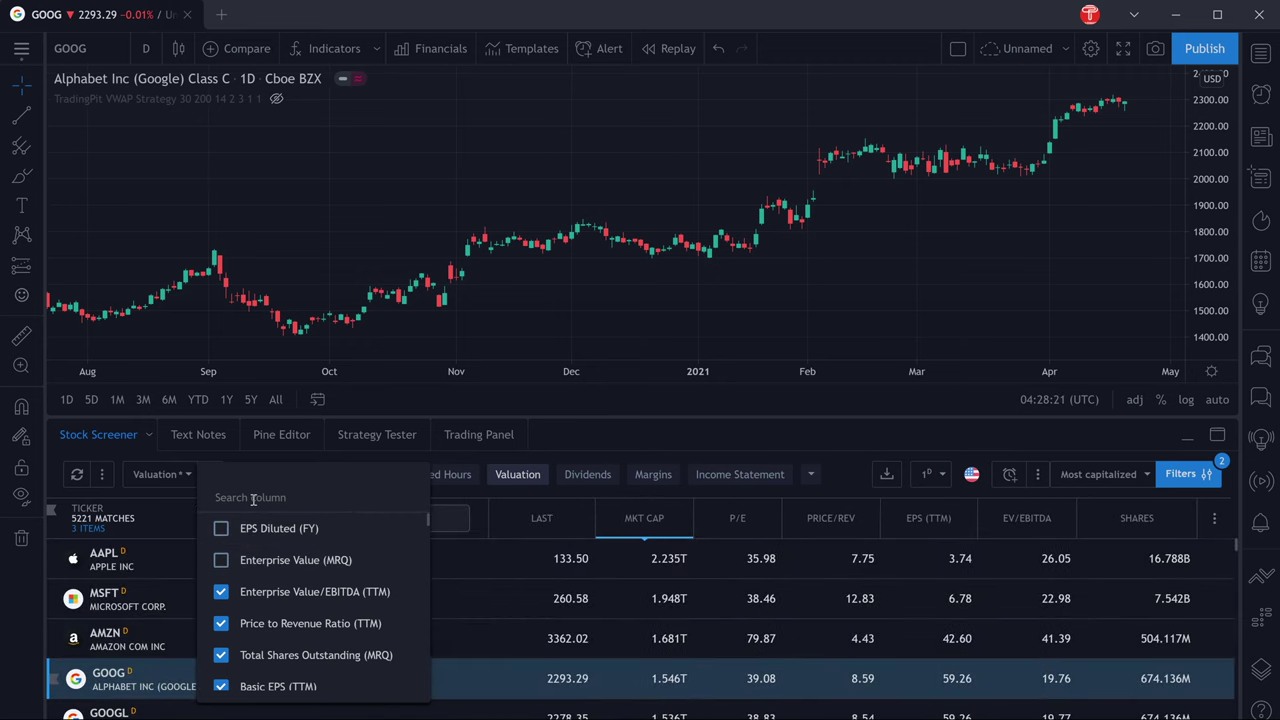
pyautogui.write('last')
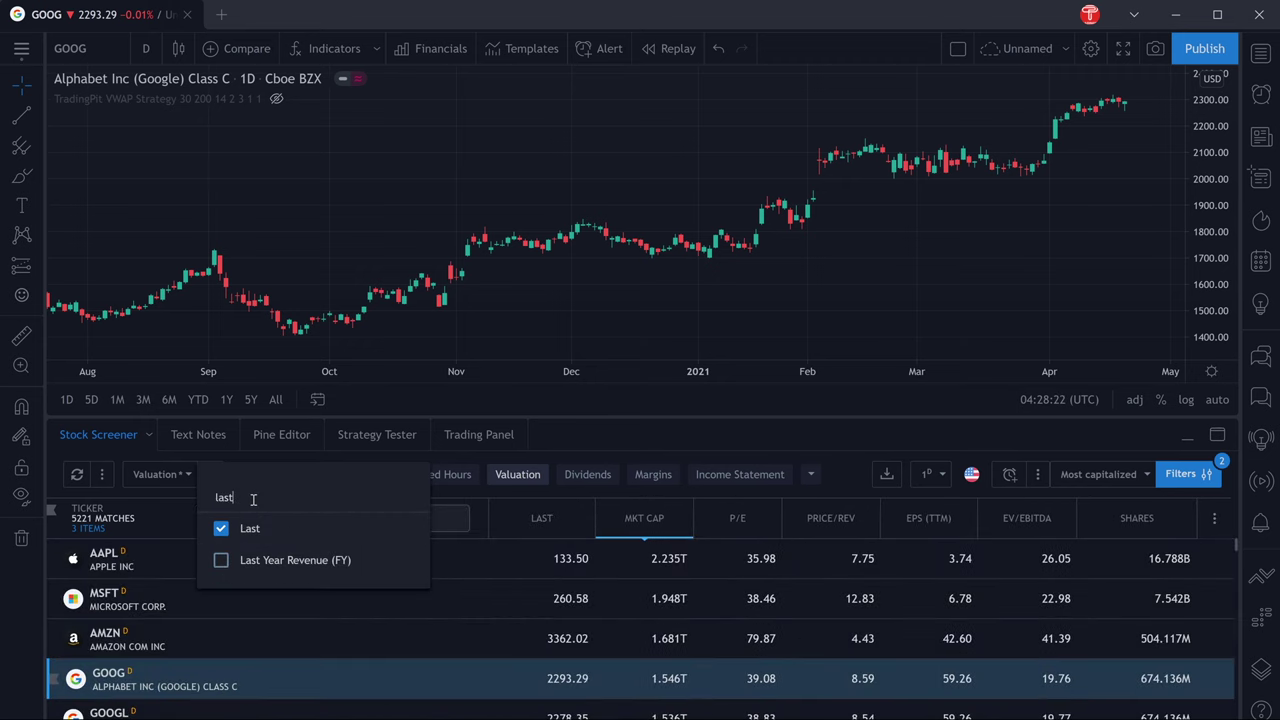
pyautogui.click(221, 561)
pyautogui.click(192, 476)
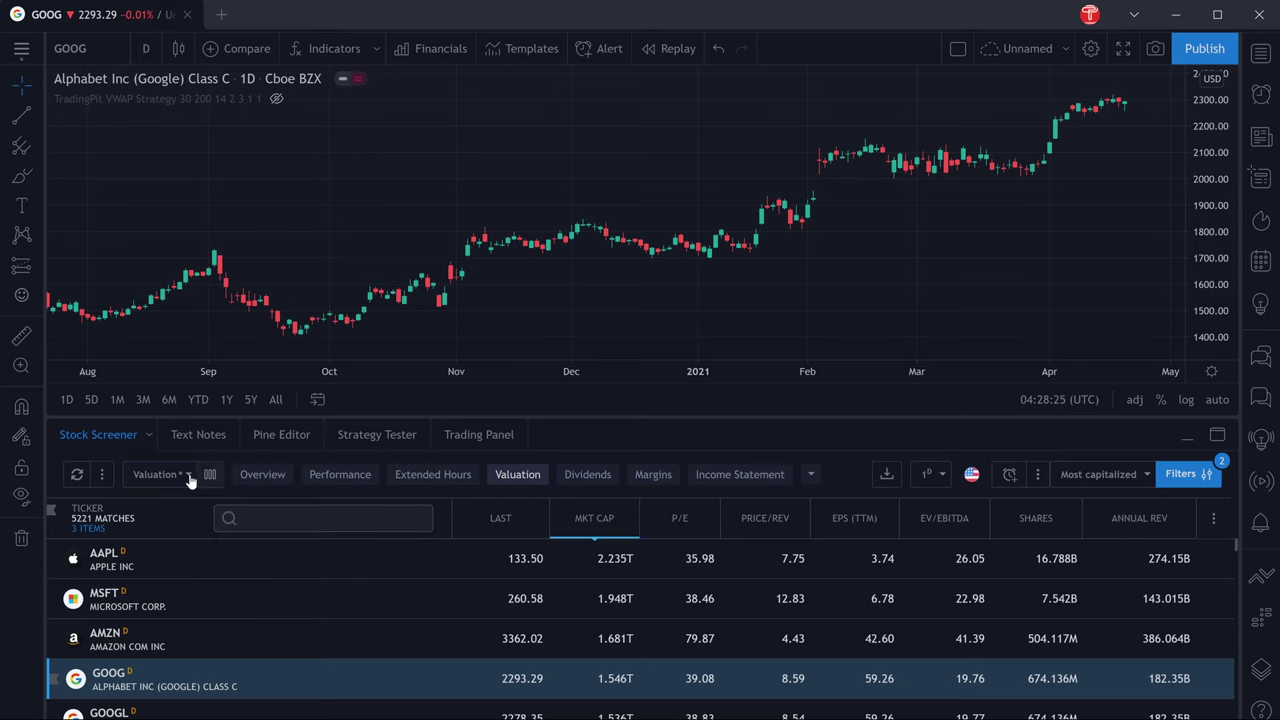
pyautogui.click(185, 474)
# - Save the current columns as a set named 'custom view'
pyautogui.click(197, 490)
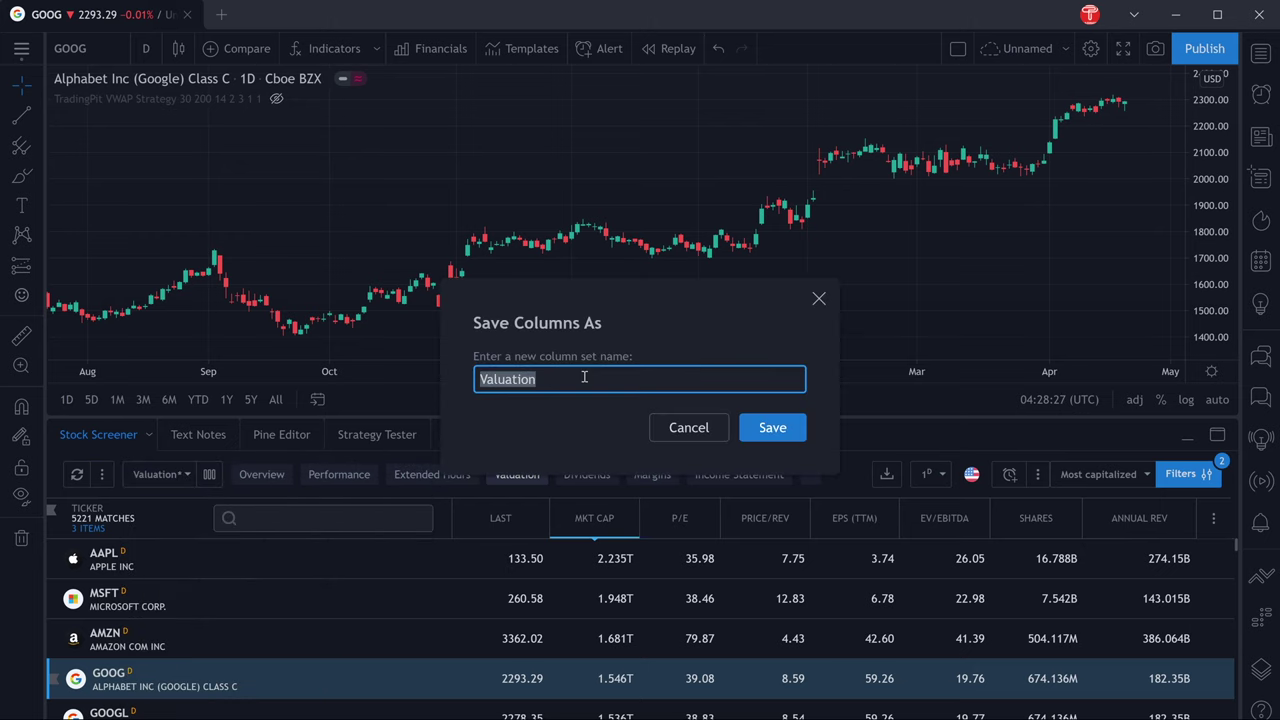
pyautogui.write('custom view')
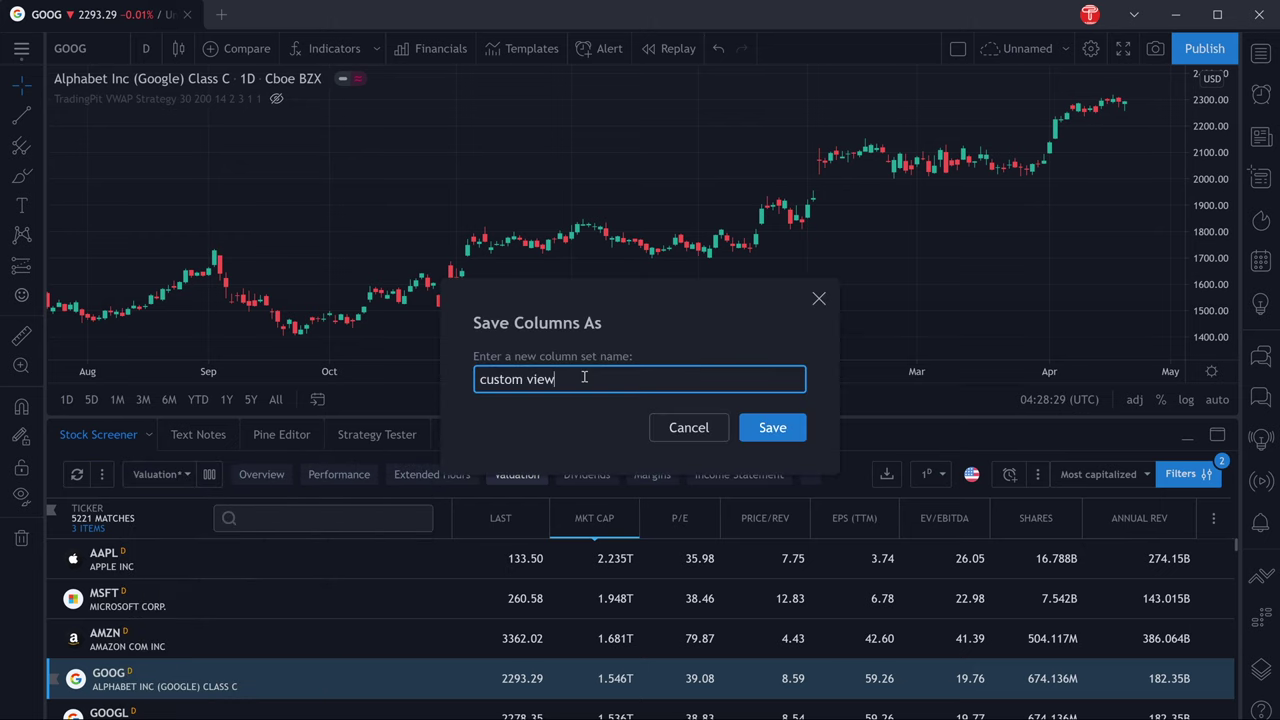
pyautogui.click(766, 427)
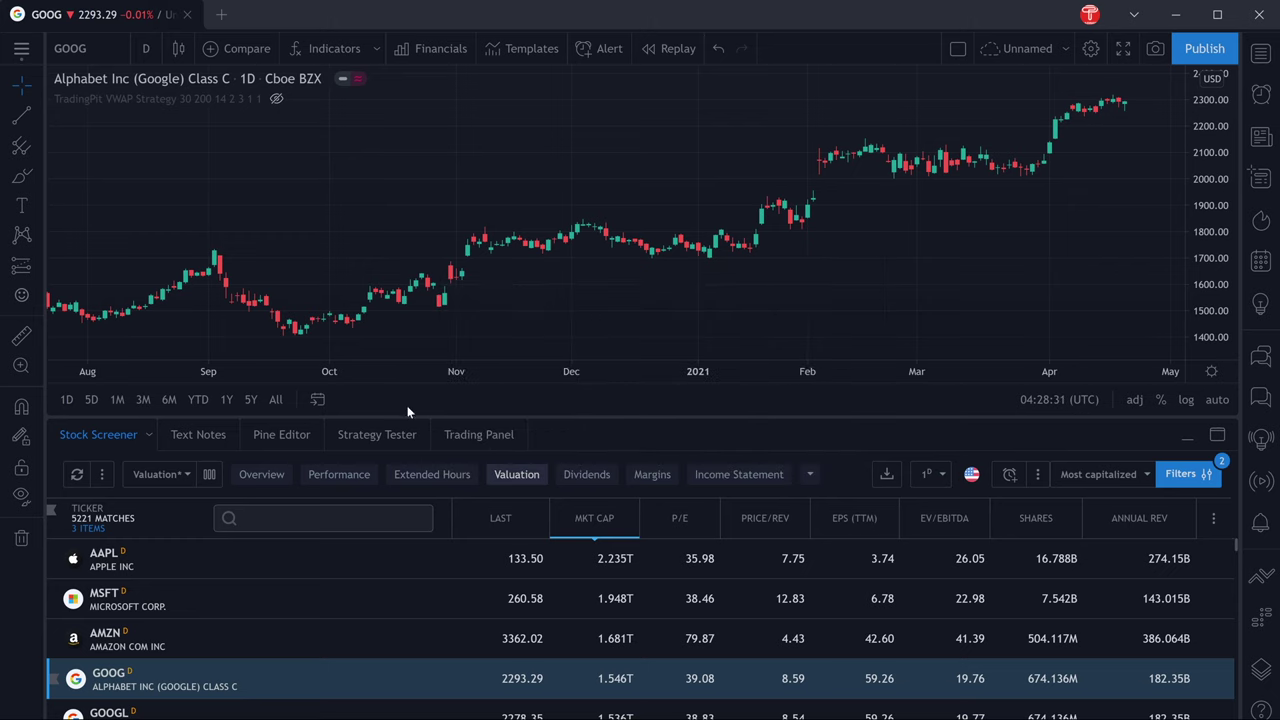
# - Star 'custom view' as a favourite in the column-set list
pyautogui.click(184, 485)
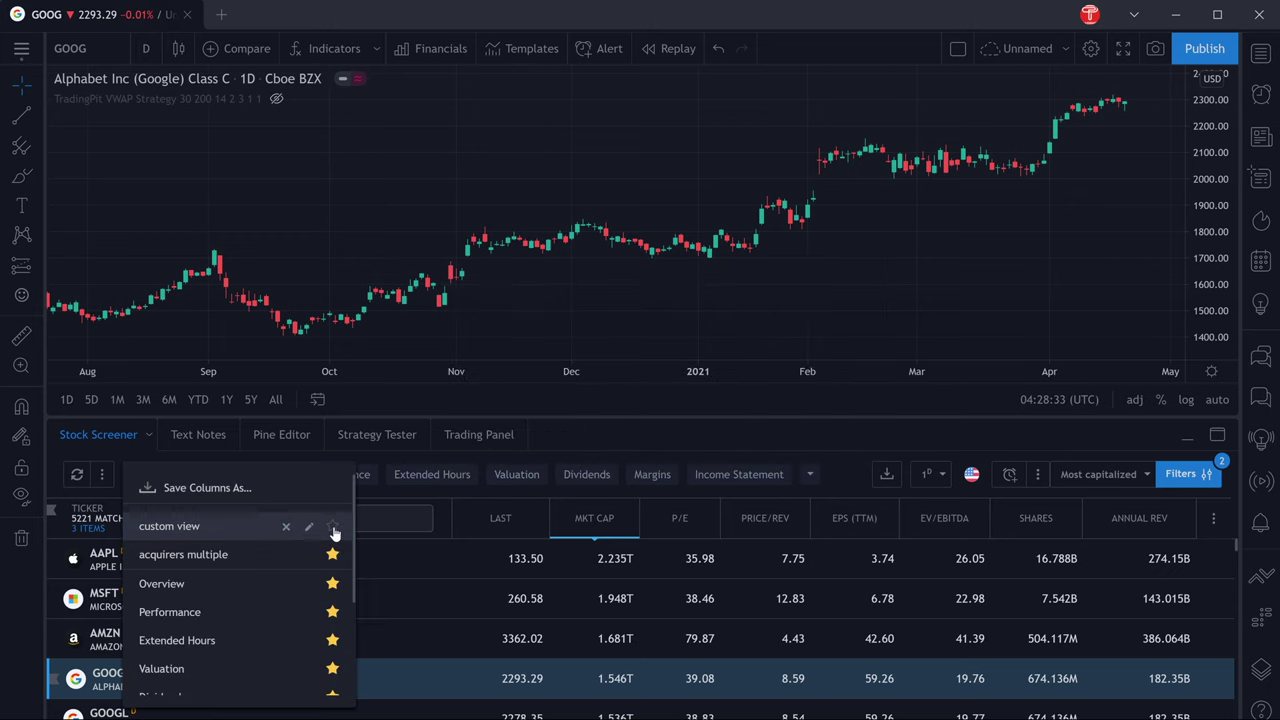
pyautogui.click(333, 527)
pyautogui.click(814, 477)
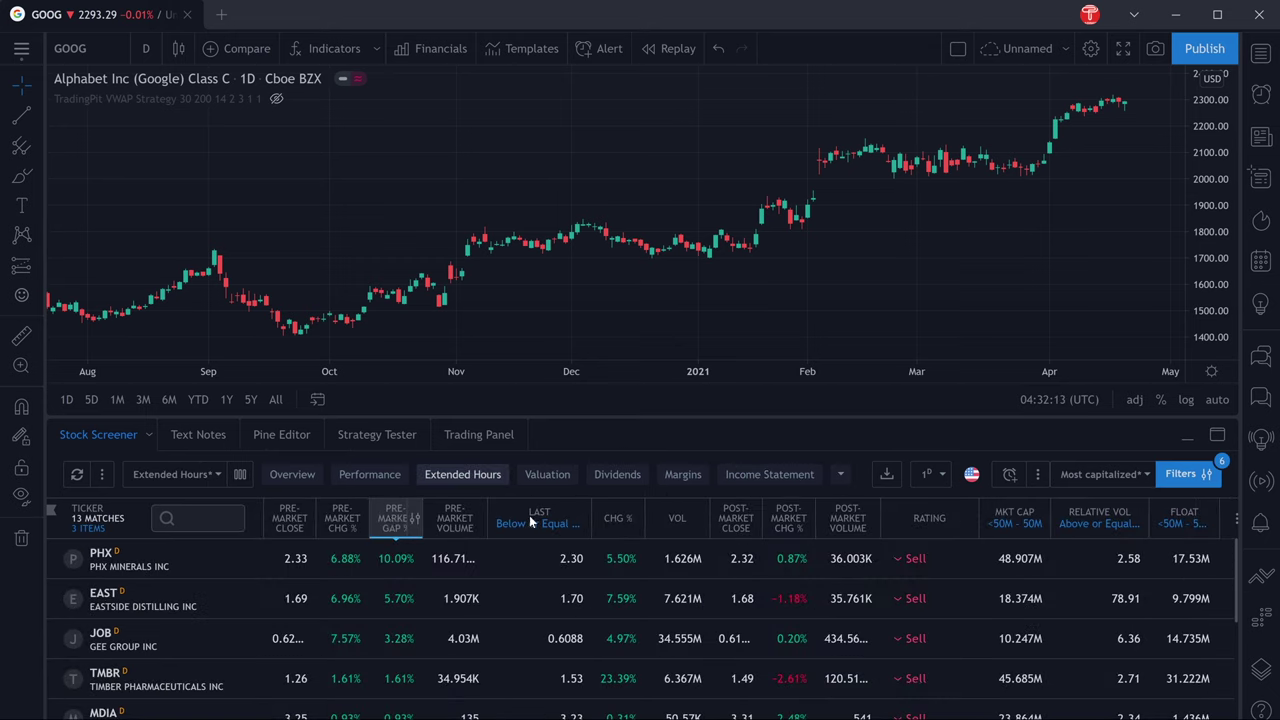
# - Save the six-filter screener as 'my pre market screen' and confirm it appears in the saved list
pyautogui.click(1148, 478)
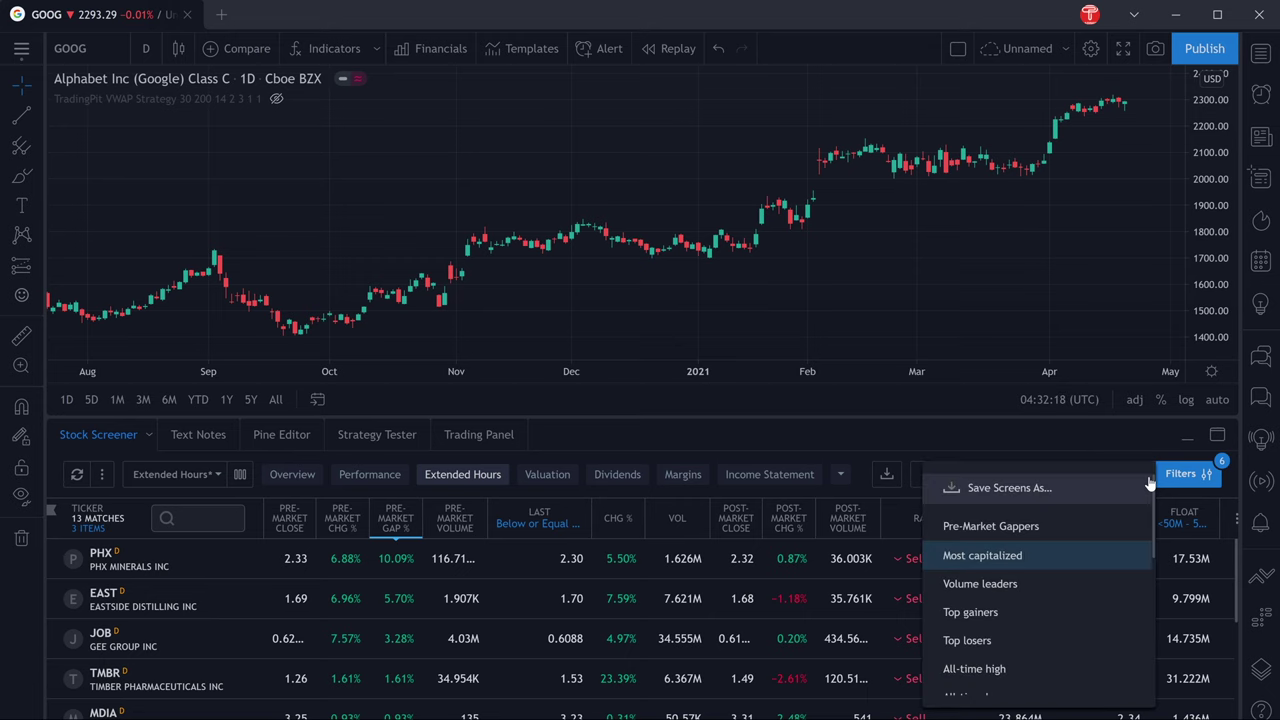
pyautogui.click(1022, 494)
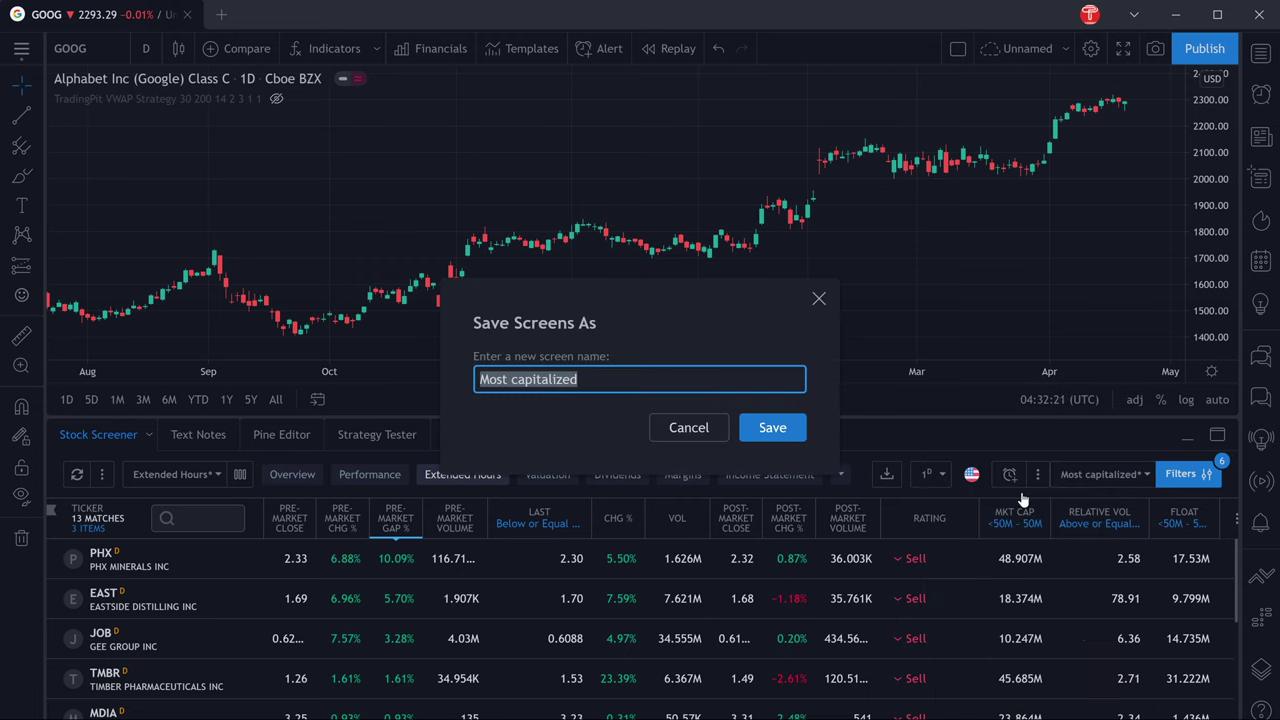
pyautogui.write('my pre market ')
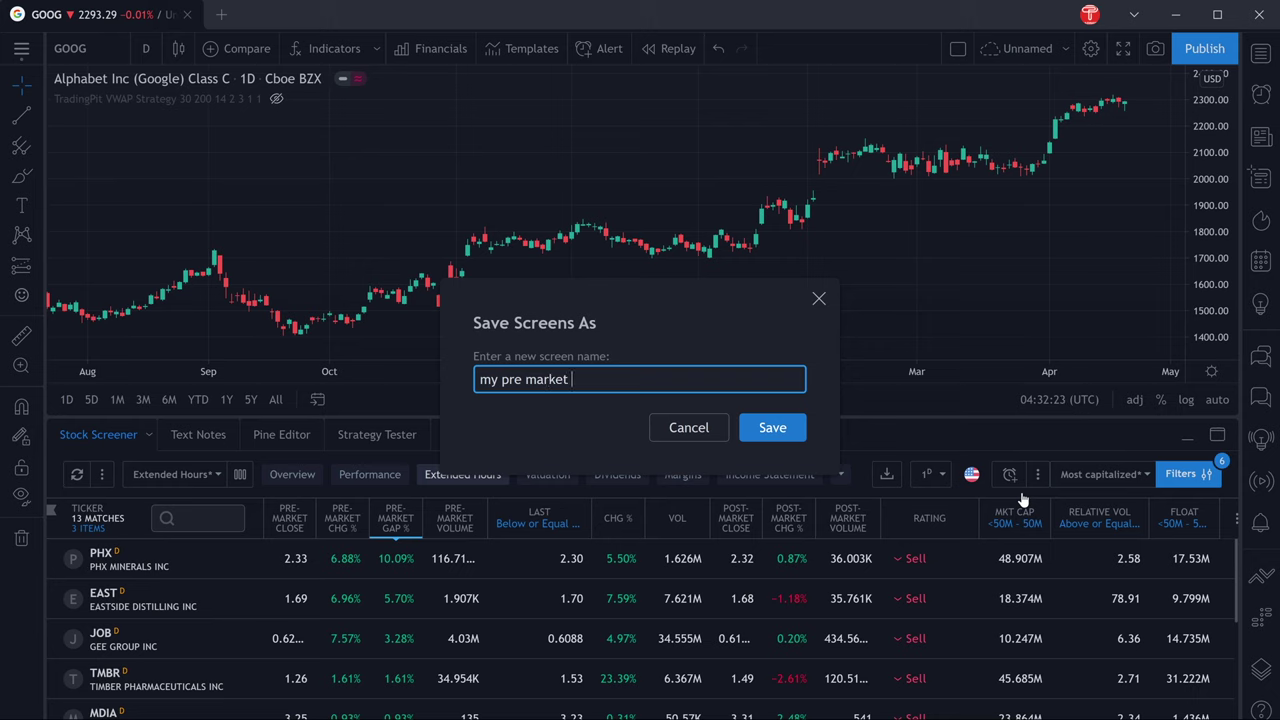
pyautogui.write('screen')
pyautogui.press('Return')
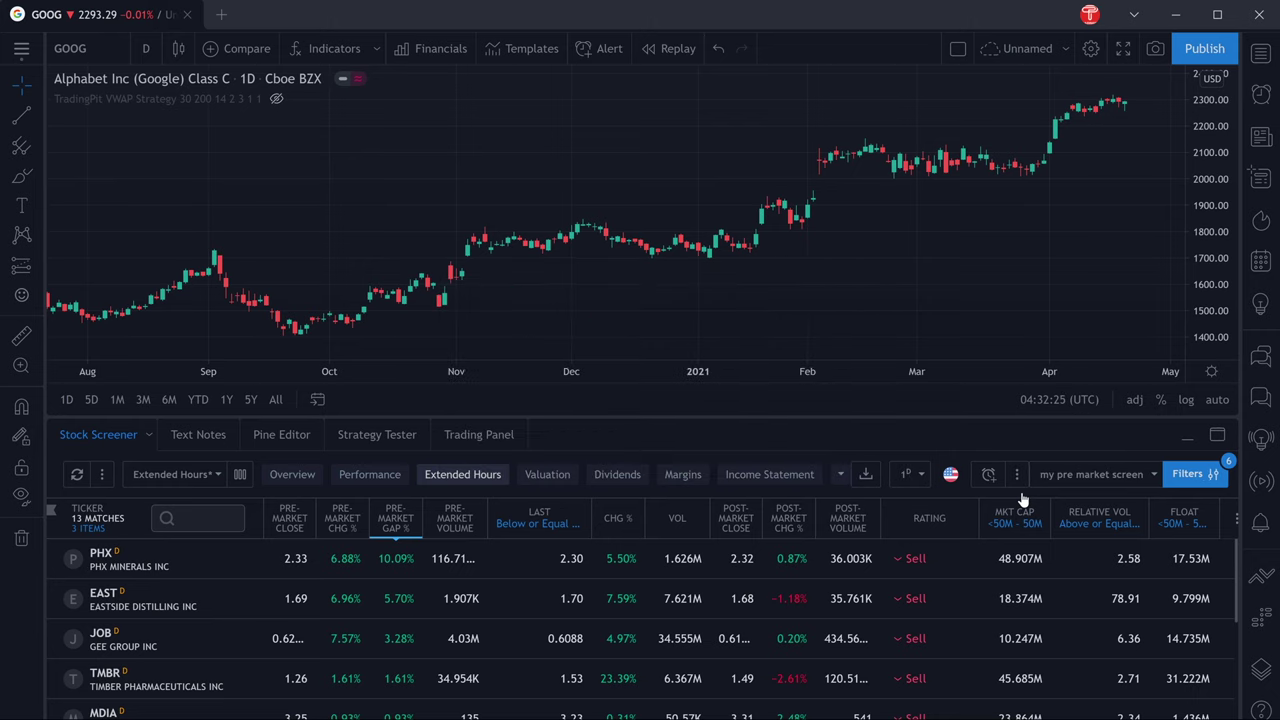
pyautogui.click(1153, 476)
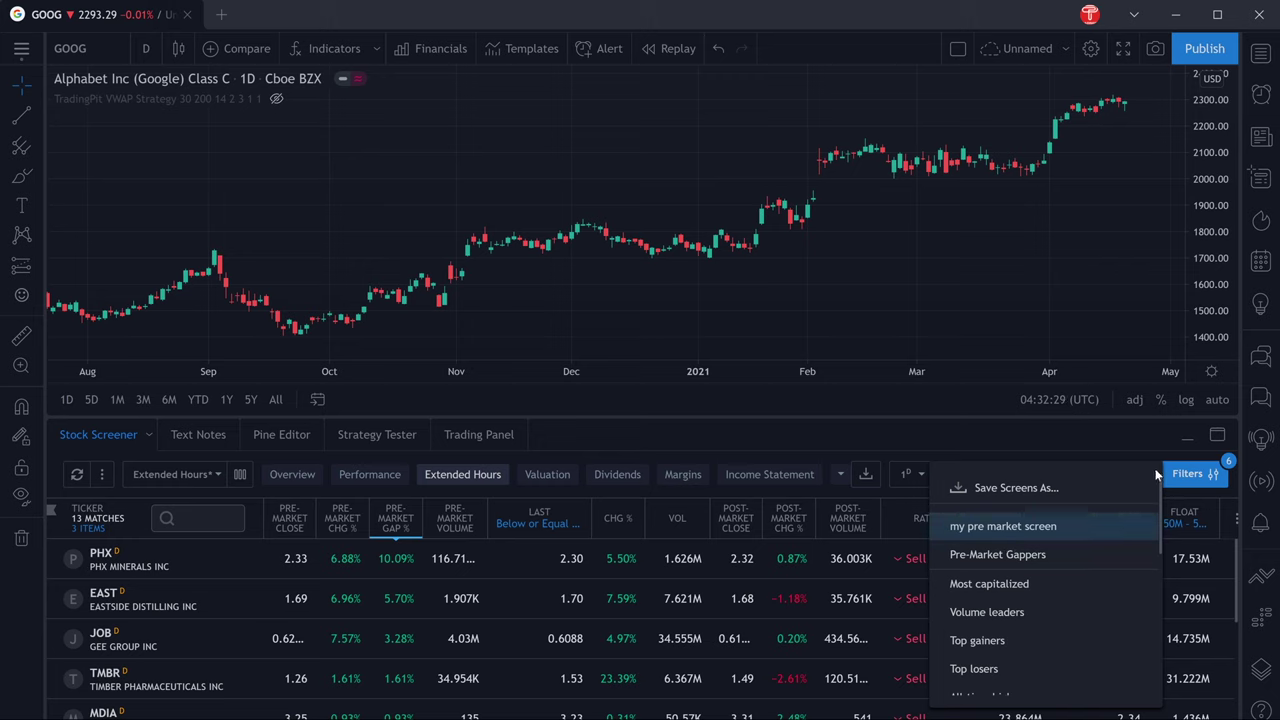
pyautogui.click(915, 444)
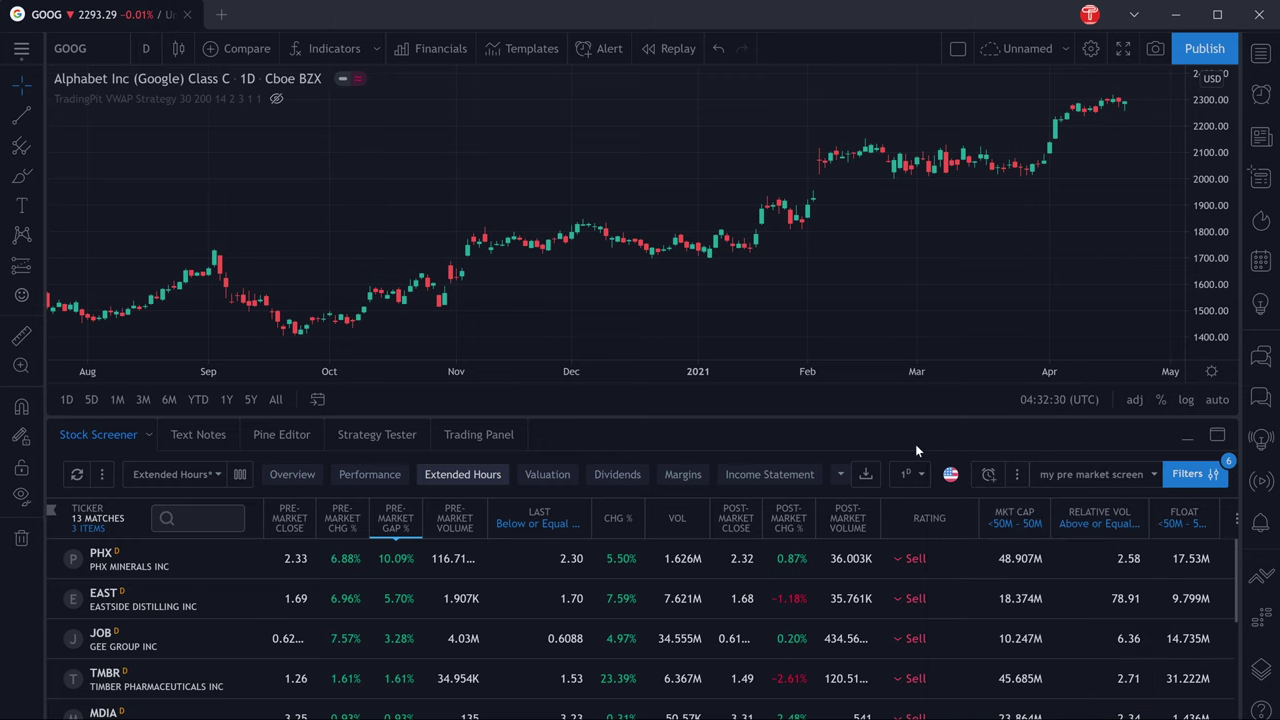
# - Enable an alert on 'my pre market screen' from the alarm-clock dialog
pyautogui.click(987, 478)
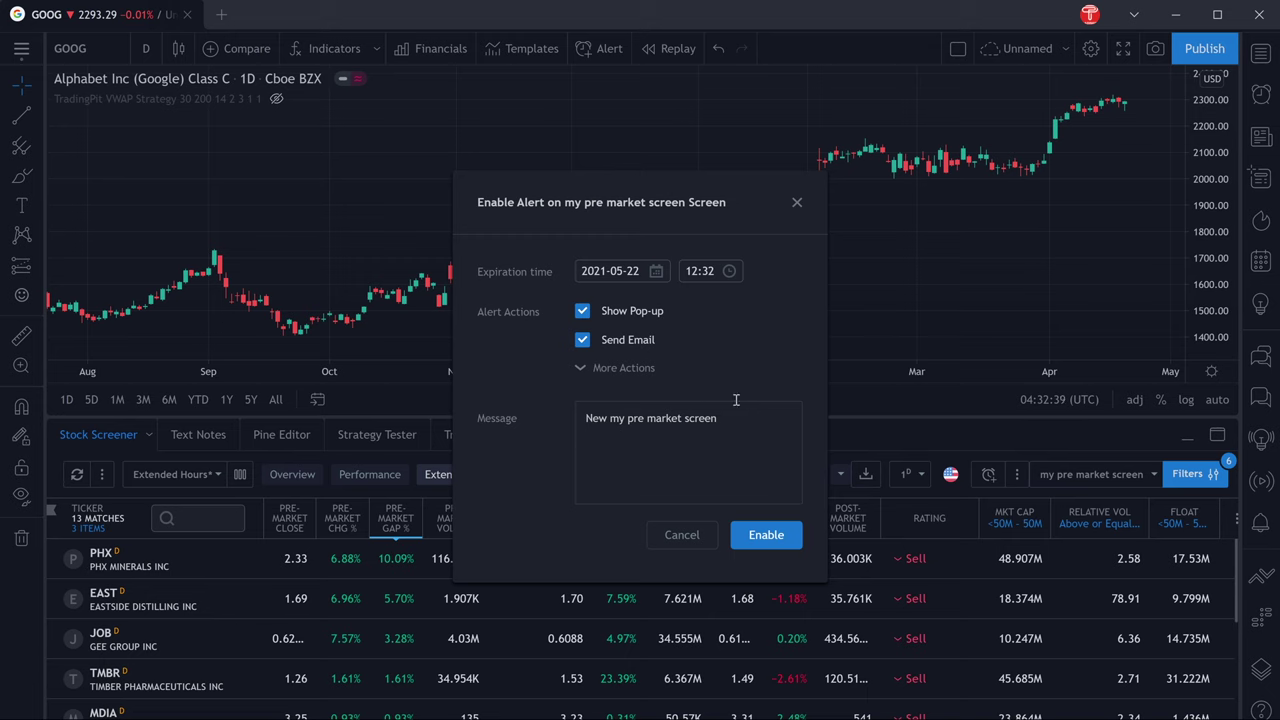
pyautogui.click(766, 536)
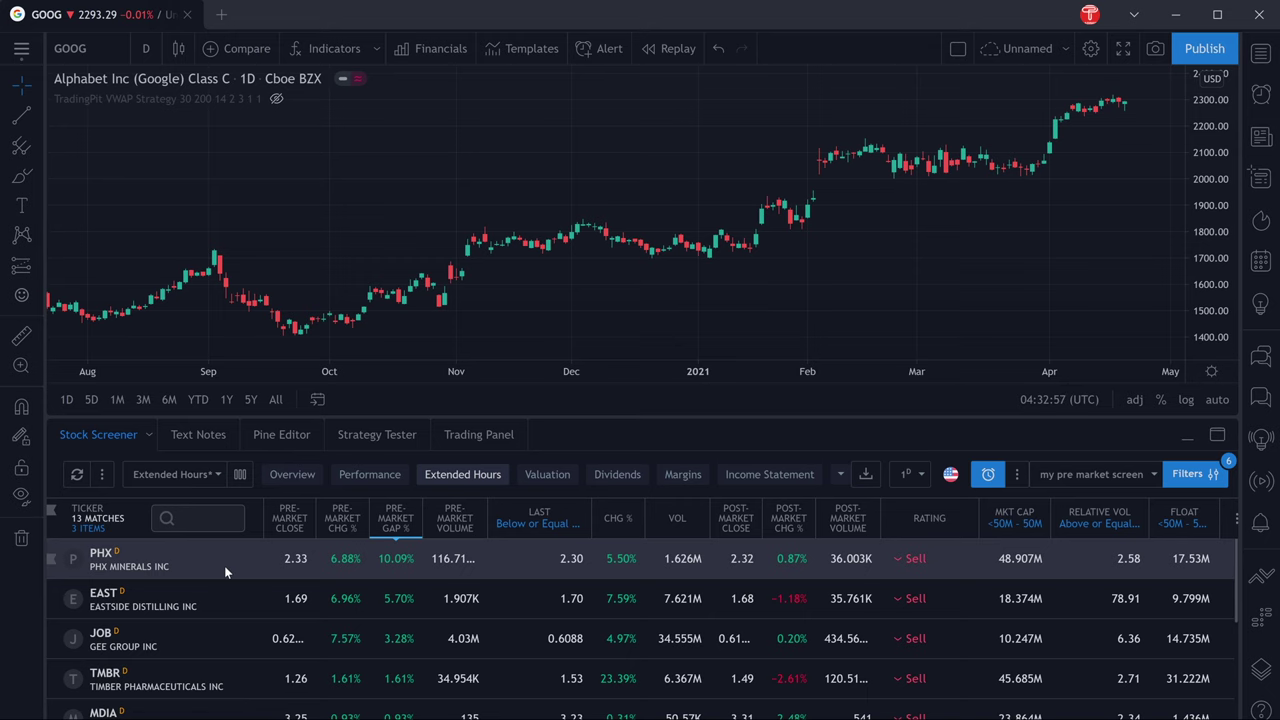
# - Add a Pre-market Gap % filter set to above or equal 4, leaving PHX and EAST
pyautogui.click(1200, 476)
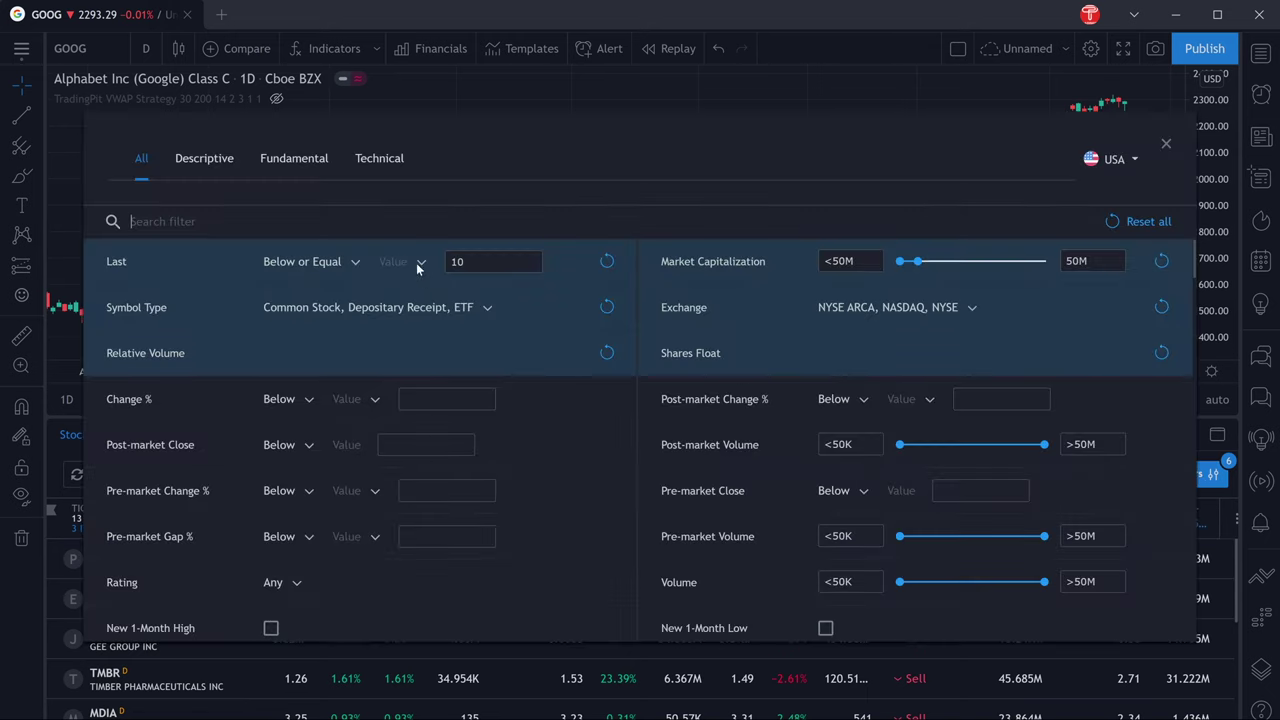
pyautogui.write('gap')
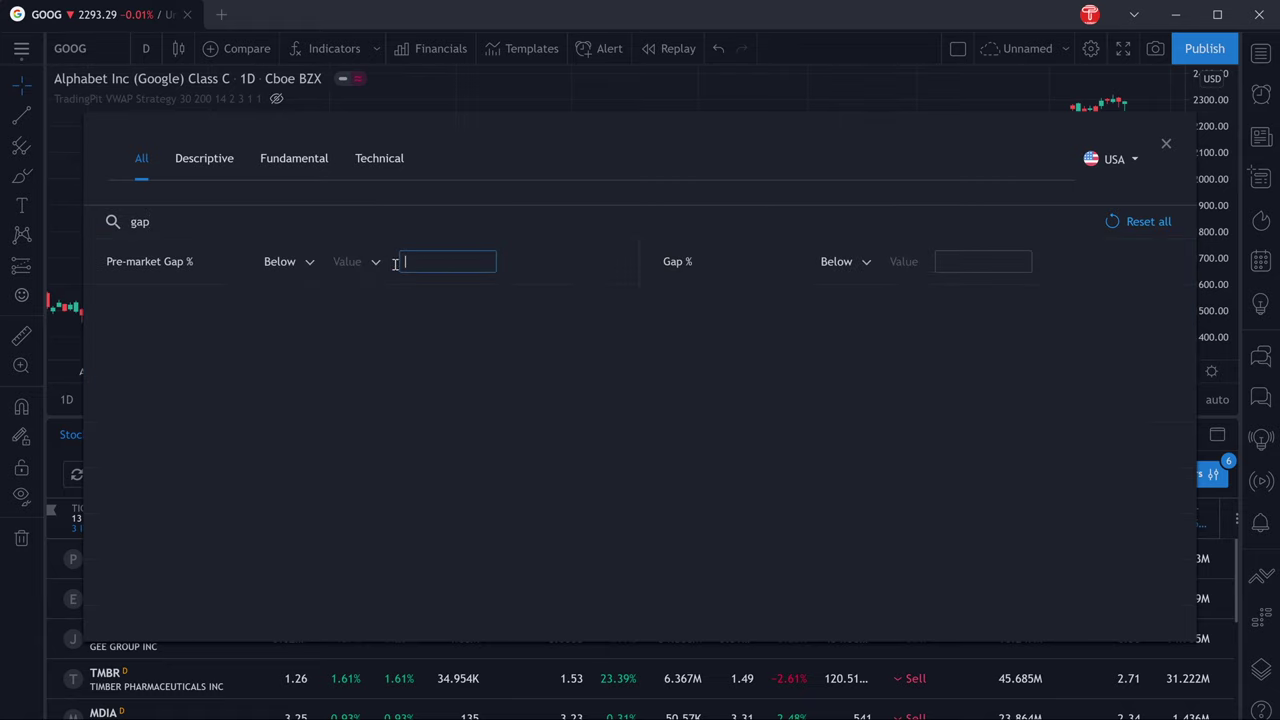
pyautogui.click(305, 263)
pyautogui.click(329, 358)
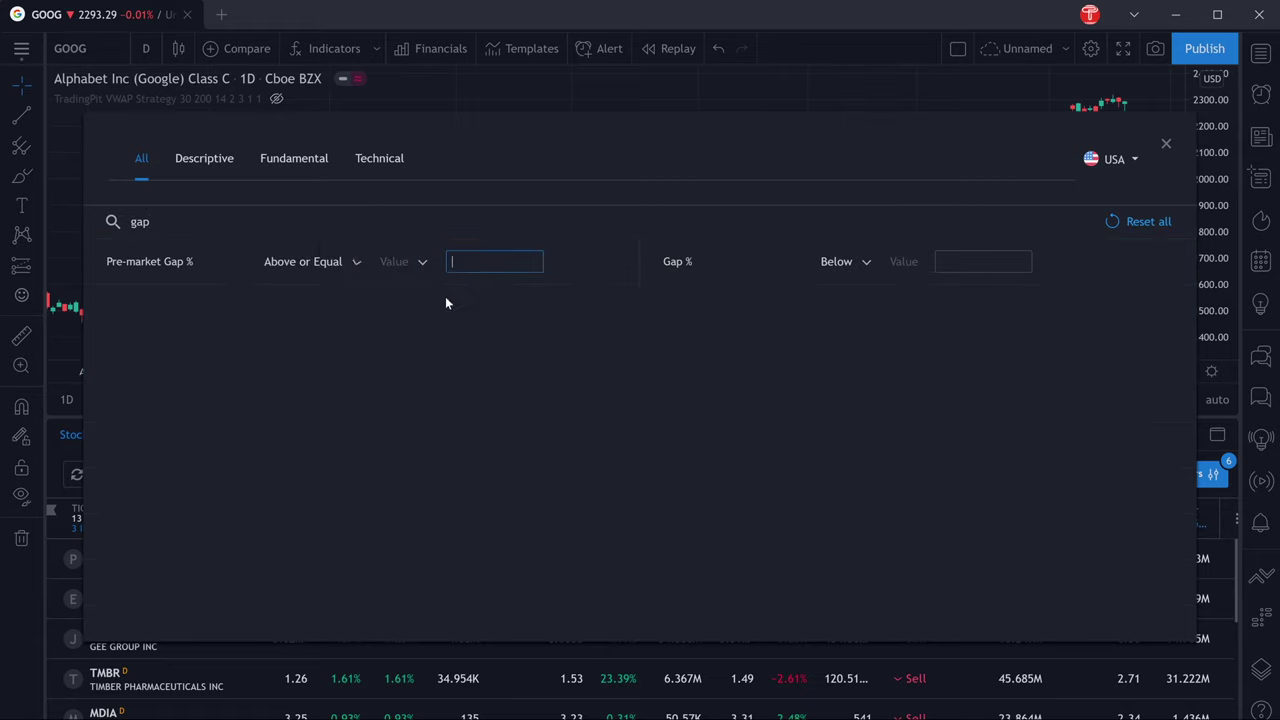
pyautogui.write('4')
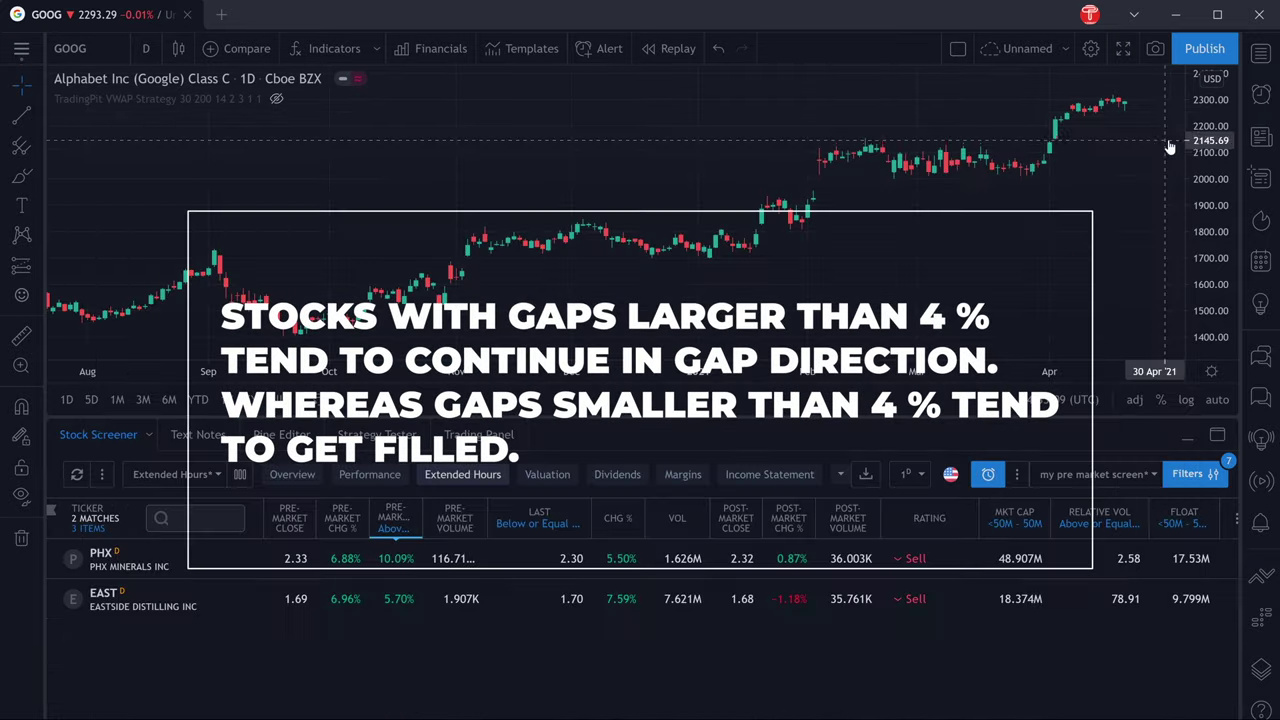
pyautogui.click(1166, 143)
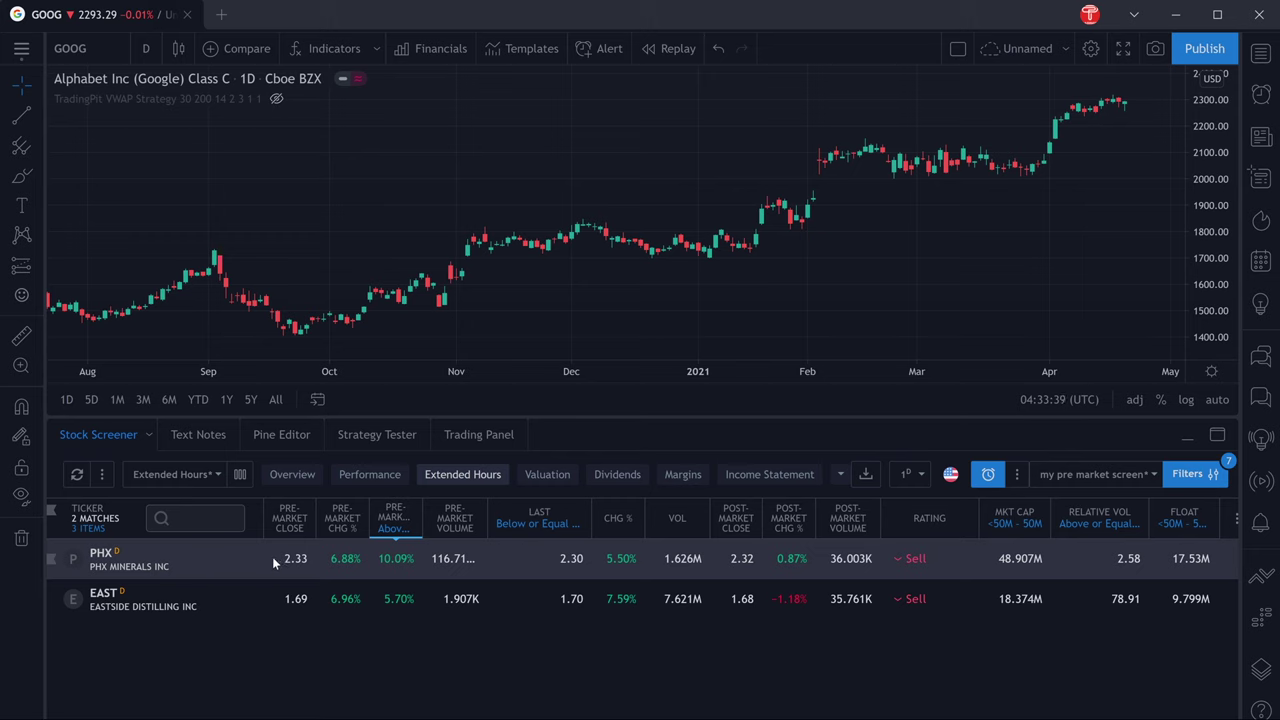
# - Load PHX Minerals from the screener onto the chart and show its Headlines news panel
pyautogui.click(204, 554)
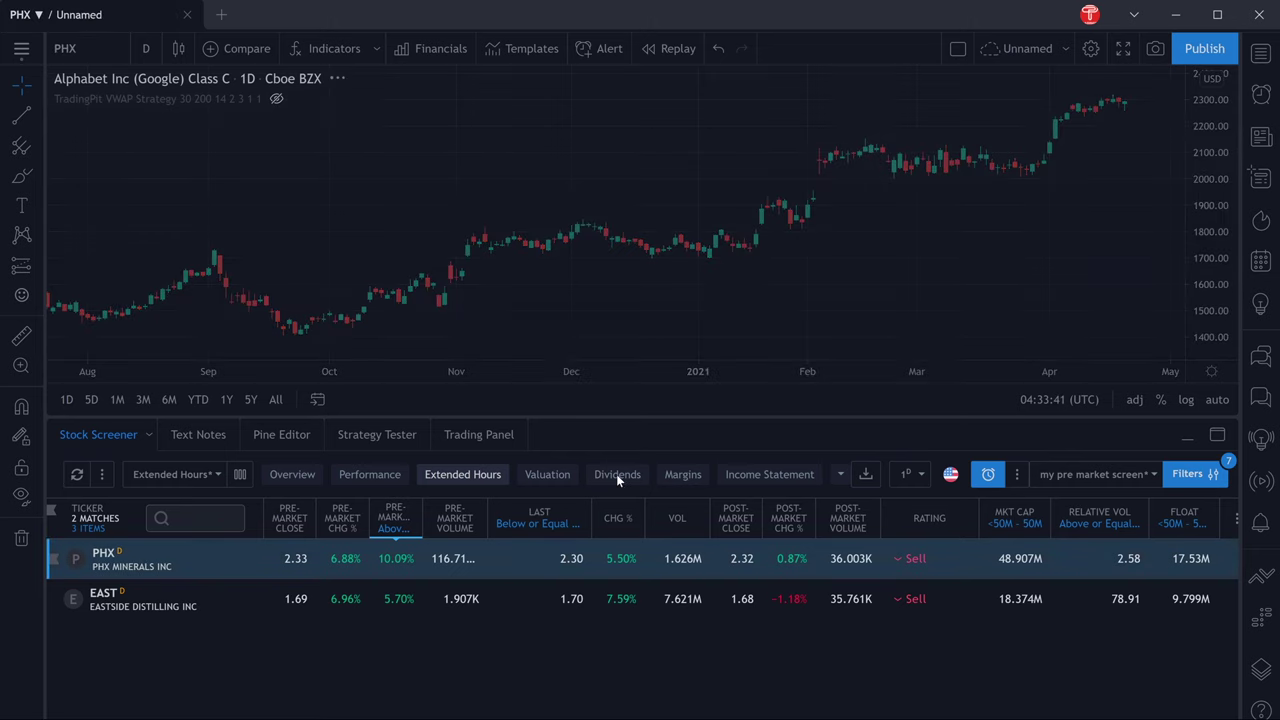
pyautogui.click(1261, 137)
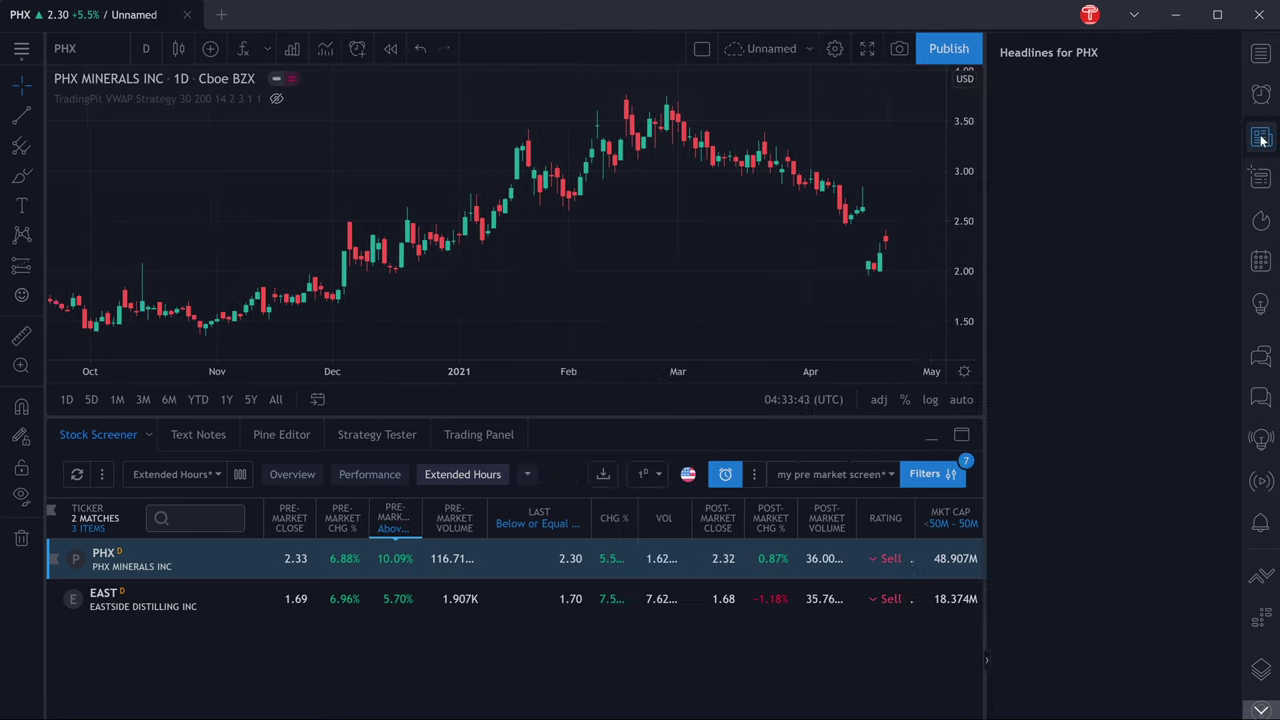